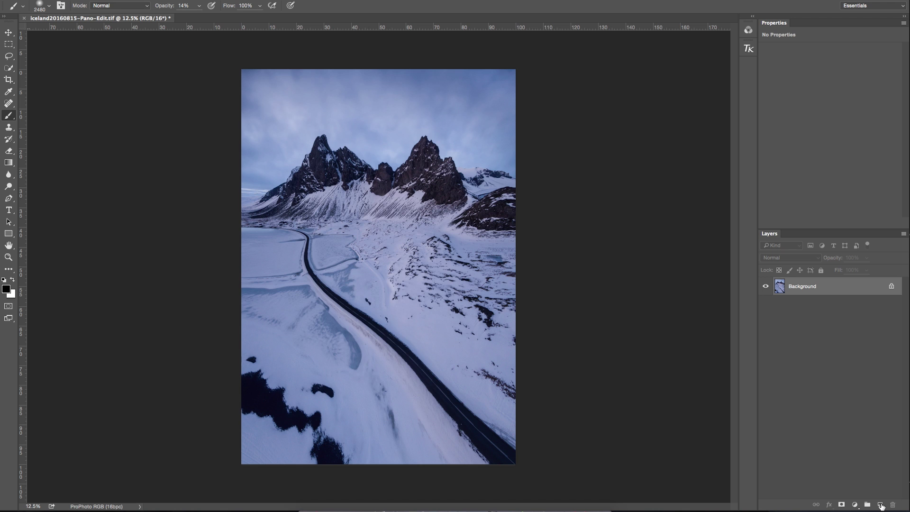
Add Layer 1 above the Background in Soft Light mode, leaving black as the painting colour
click(880, 505)
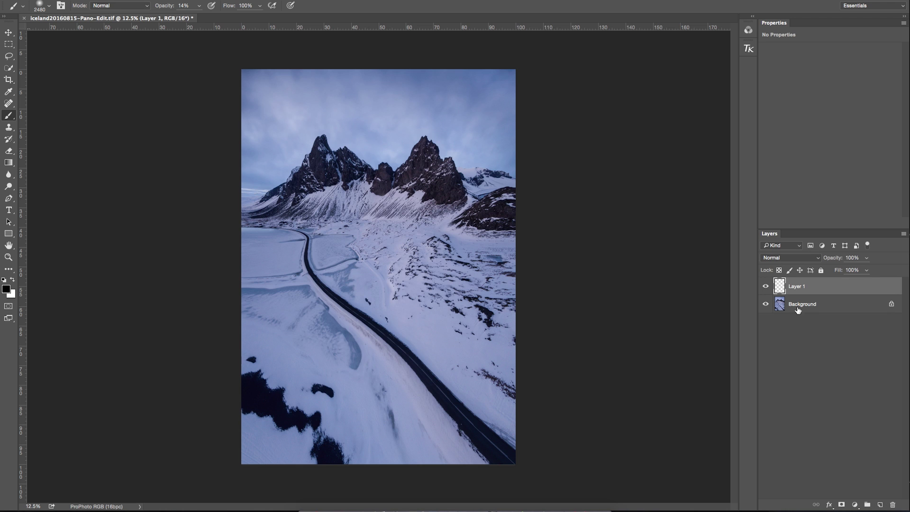
click(785, 260)
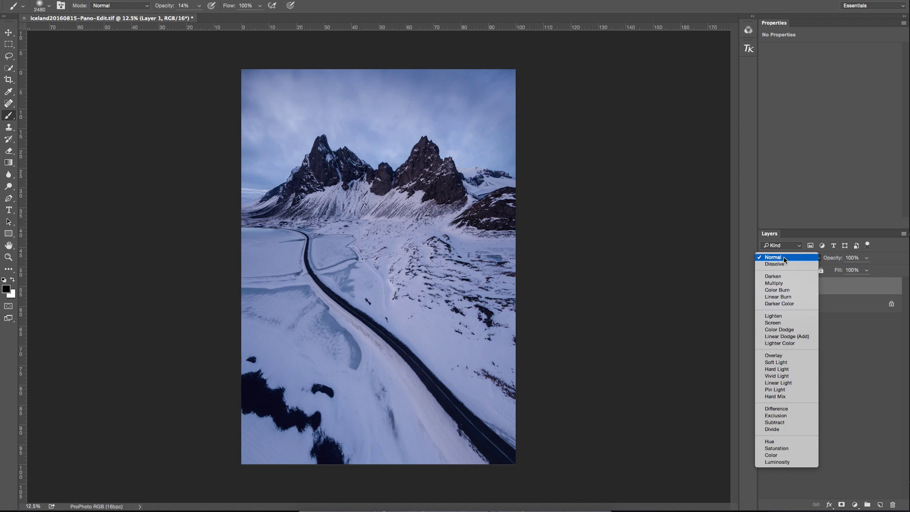
click(794, 363)
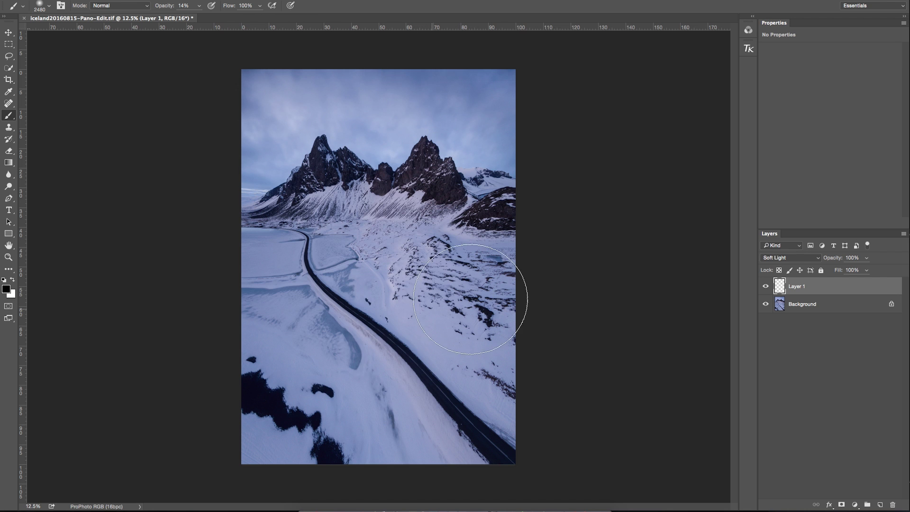
click(12, 279)
click(13, 280)
Try a 100% opacity black stroke across the sky, then undo it as too strong
click(49, 6)
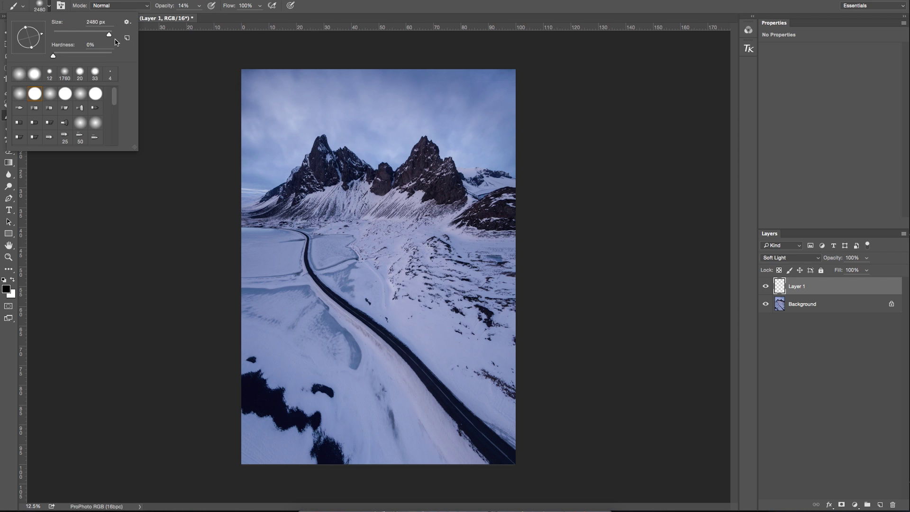
click(199, 6)
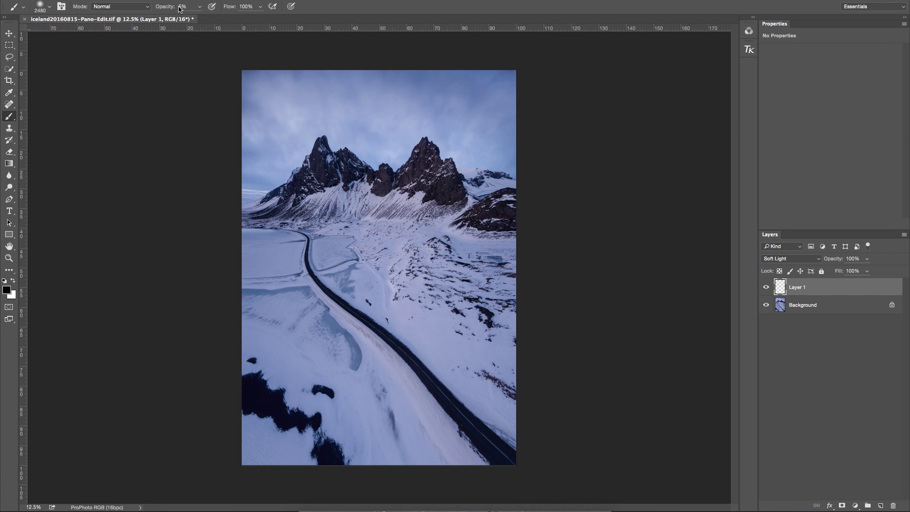
drag(195, 17, 239, 17)
click(229, 1)
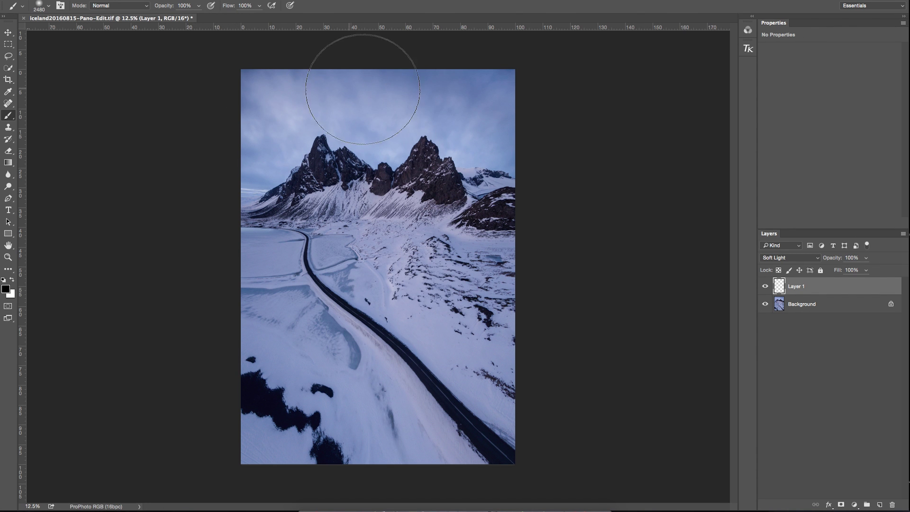
mouse_move(370, 86)
mouse_down()
mouse_move(334, 72)
mouse_move(276, 87)
mouse_move(438, 65)
mouse_move(481, 73)
mouse_move(511, 106)
mouse_up()
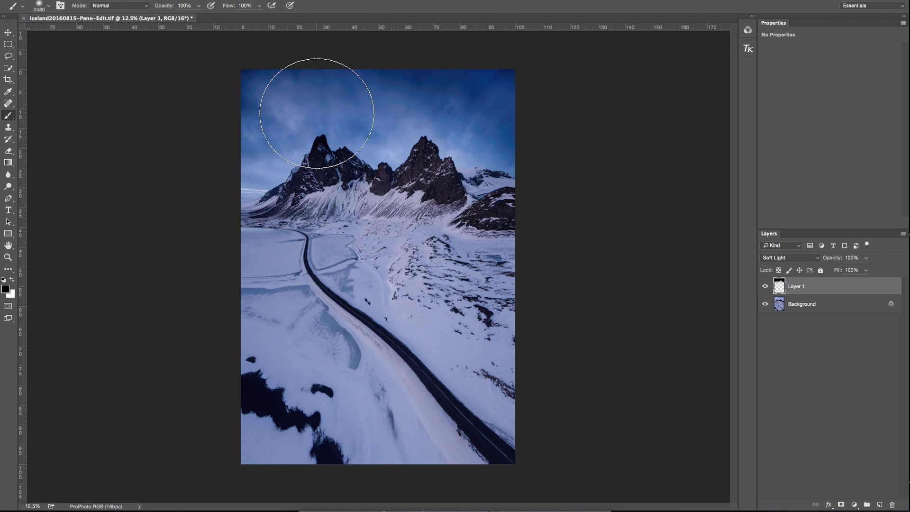
key(ctrl+z)
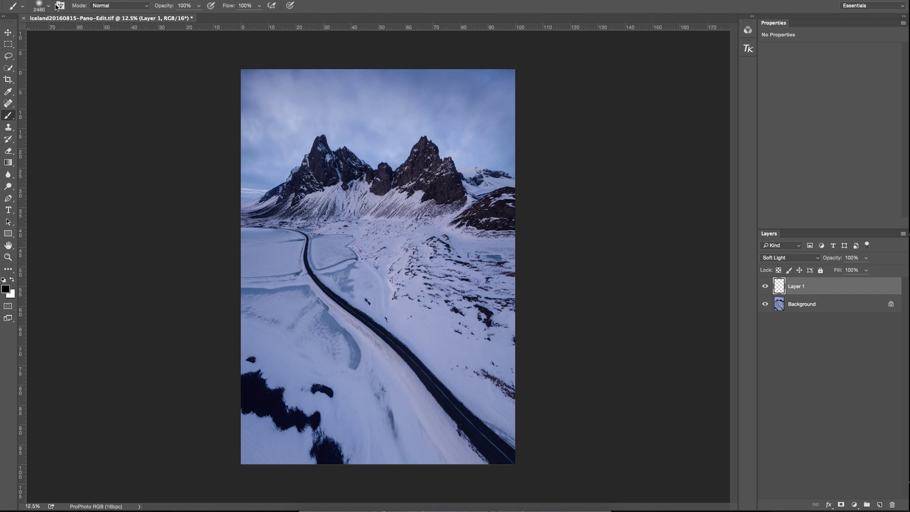
Lower brush opacity to 11% and softly darken the sky, the peaks and the right-edge snow
drag(198, 9, 160, 19)
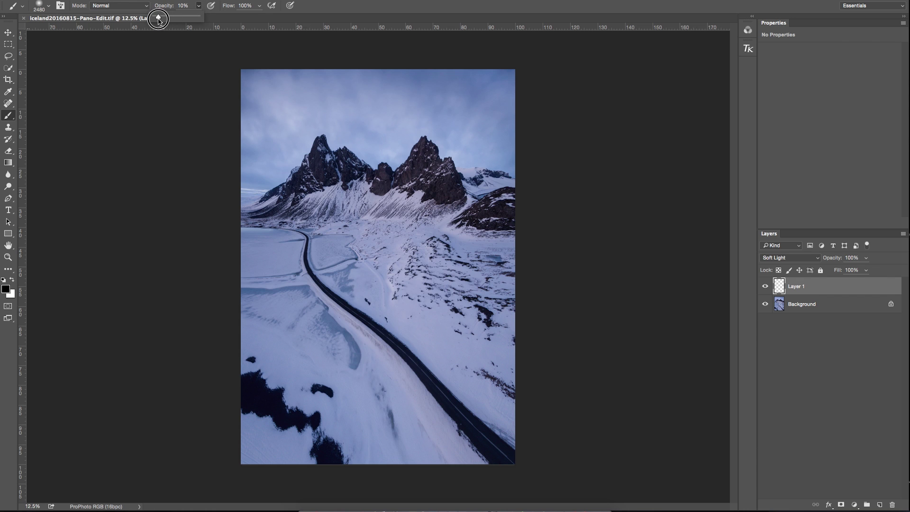
drag(180, 5, 172, 0)
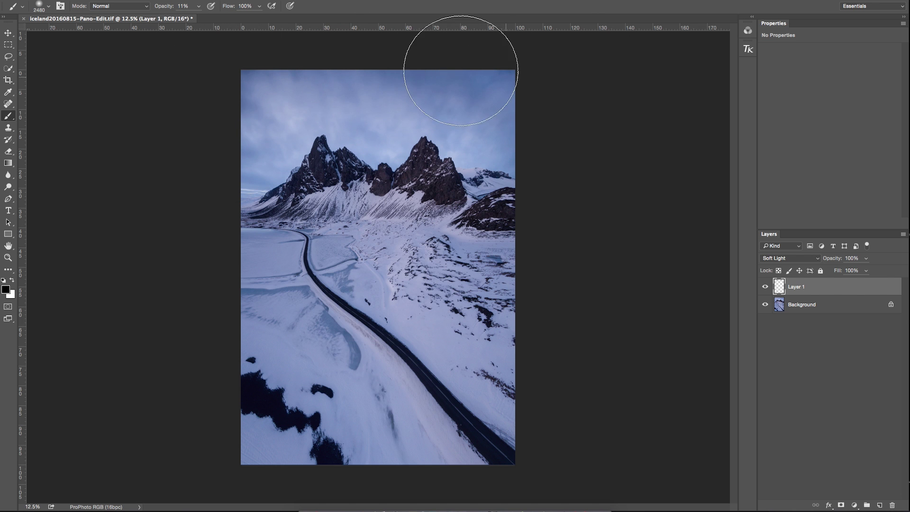
mouse_move(333, 68)
mouse_down()
mouse_move(341, 67)
mouse_move(271, 82)
mouse_move(417, 82)
mouse_up()
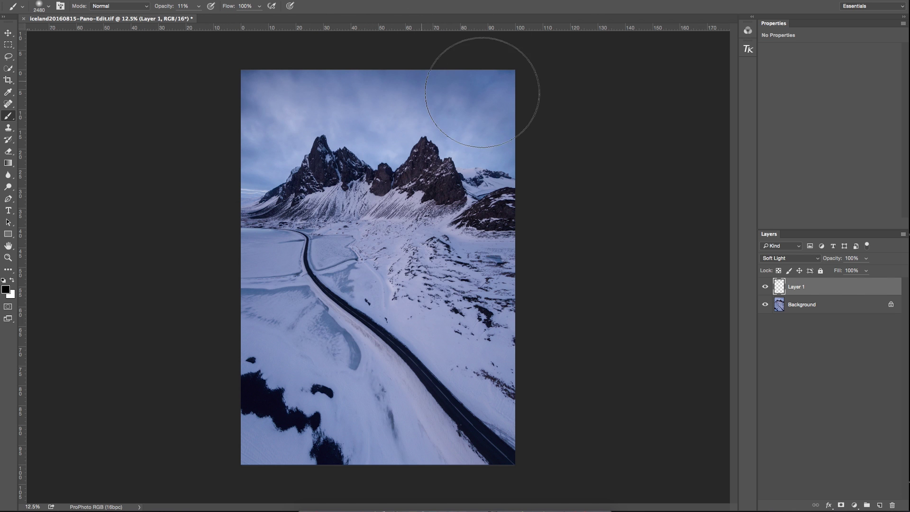
mouse_move(483, 93)
mouse_down()
mouse_move(511, 91)
mouse_move(275, 88)
mouse_move(472, 102)
mouse_move(294, 82)
mouse_move(281, 92)
mouse_up()
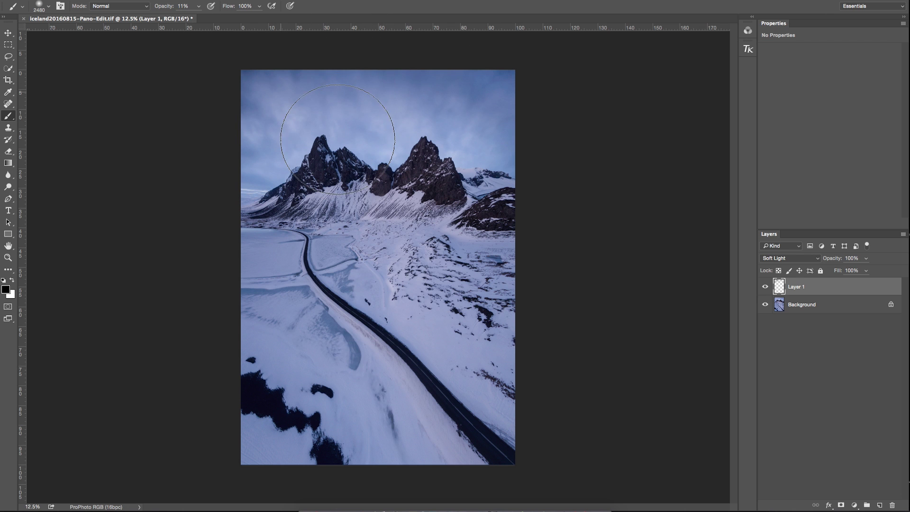
mouse_move(209, 149)
mouse_down()
mouse_move(319, 168)
mouse_move(536, 122)
mouse_up()
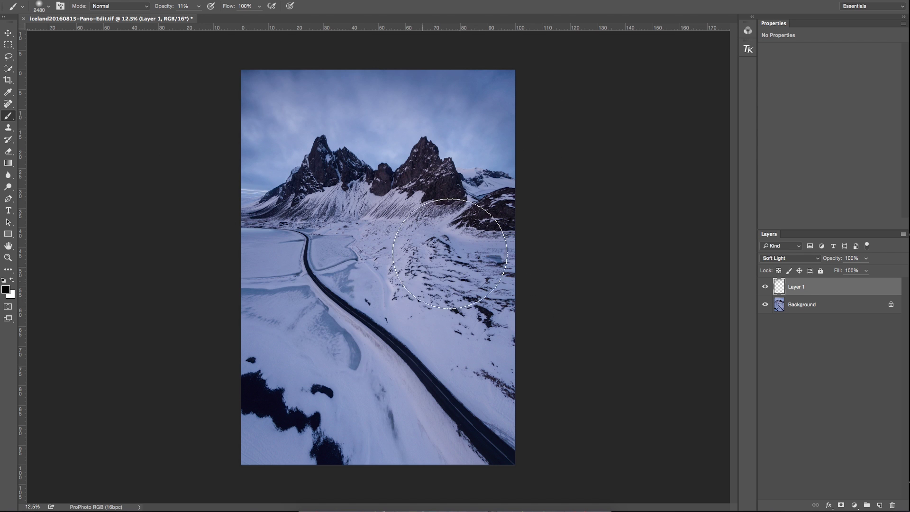
mouse_move(488, 351)
mouse_down()
mouse_move(488, 238)
mouse_move(531, 393)
mouse_move(528, 298)
mouse_move(566, 299)
mouse_move(526, 357)
mouse_move(488, 335)
mouse_move(494, 315)
mouse_up()
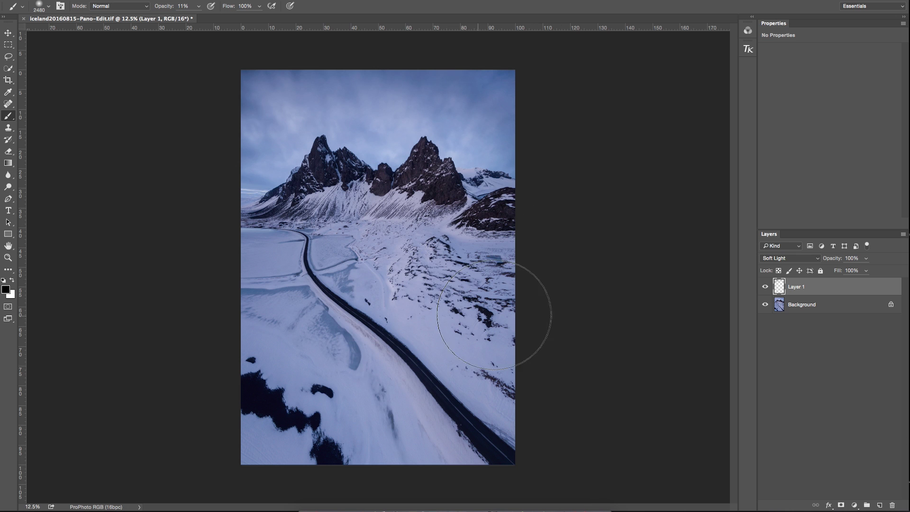
Compare Layer 1 on and off, then darken the left edge, bottom corners and lower right edge
click(765, 287)
click(765, 286)
click(765, 286)
click(765, 287)
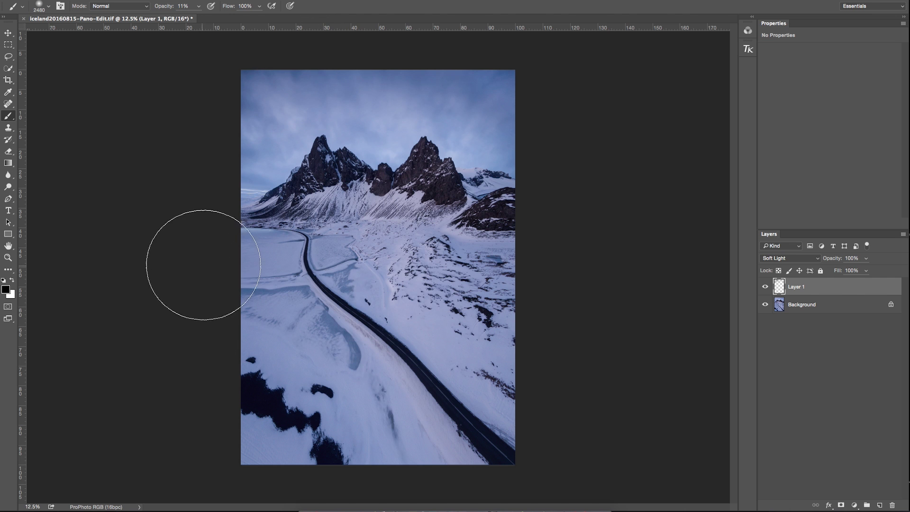
mouse_move(207, 268)
mouse_down()
mouse_move(215, 295)
mouse_move(217, 258)
mouse_move(227, 372)
mouse_up()
drag(230, 453, 237, 471)
mouse_move(447, 477)
mouse_down()
mouse_move(463, 478)
mouse_move(442, 456)
mouse_move(463, 471)
mouse_up()
drag(537, 388, 529, 392)
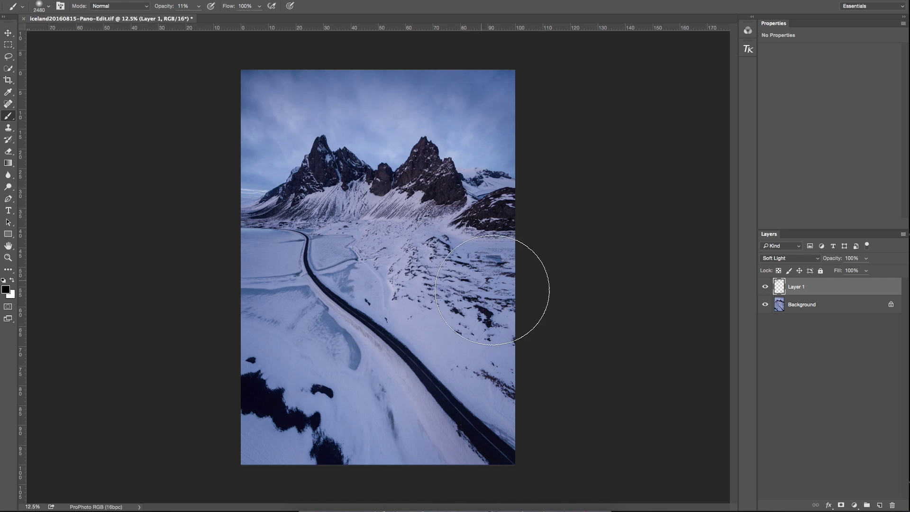
click(516, 297)
Switch to a white brush at 4% opacity, comparing Layer 1 on and off before and after
click(765, 287)
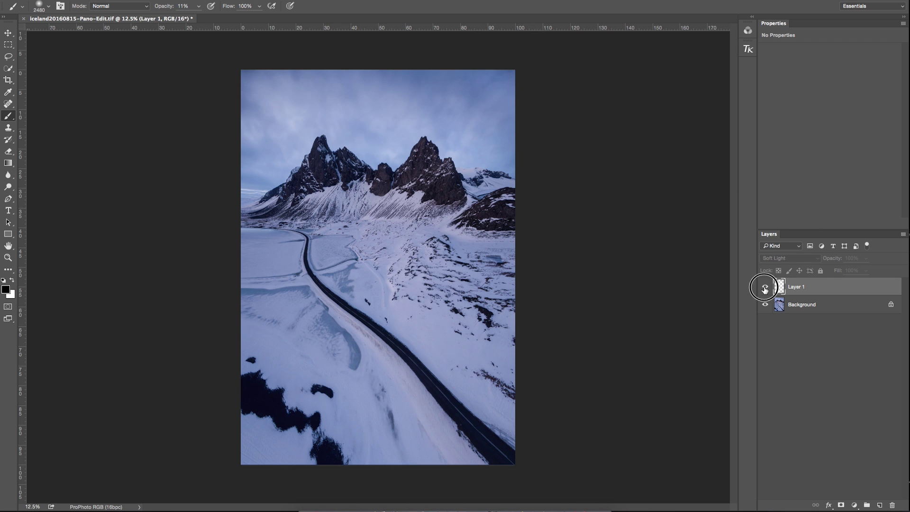
click(765, 287)
click(764, 287)
click(765, 287)
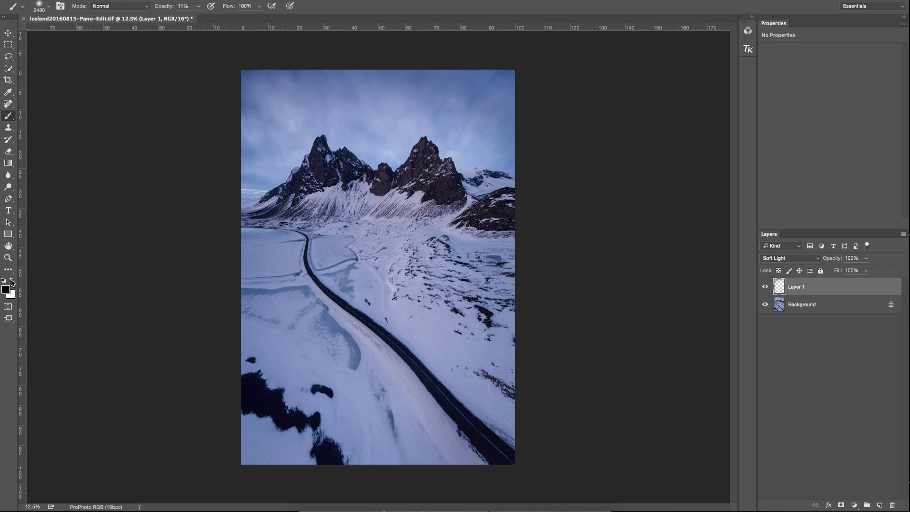
click(11, 281)
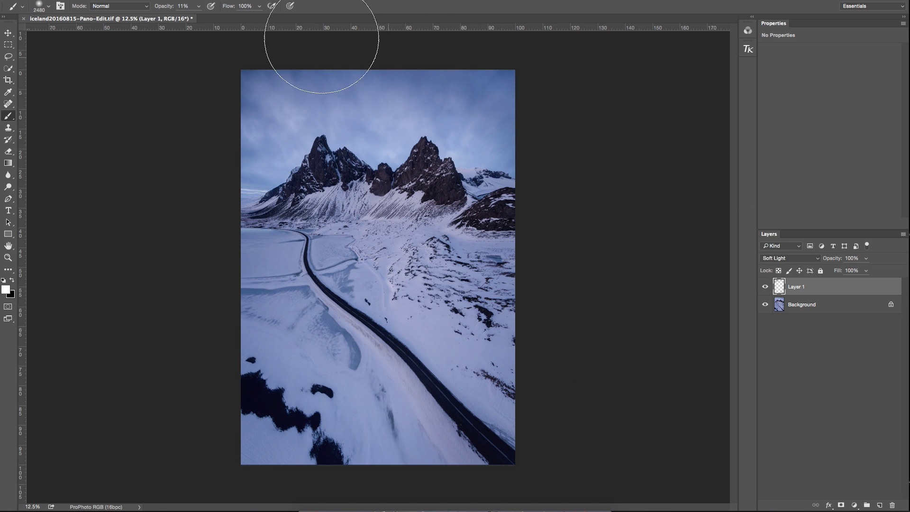
click(199, 6)
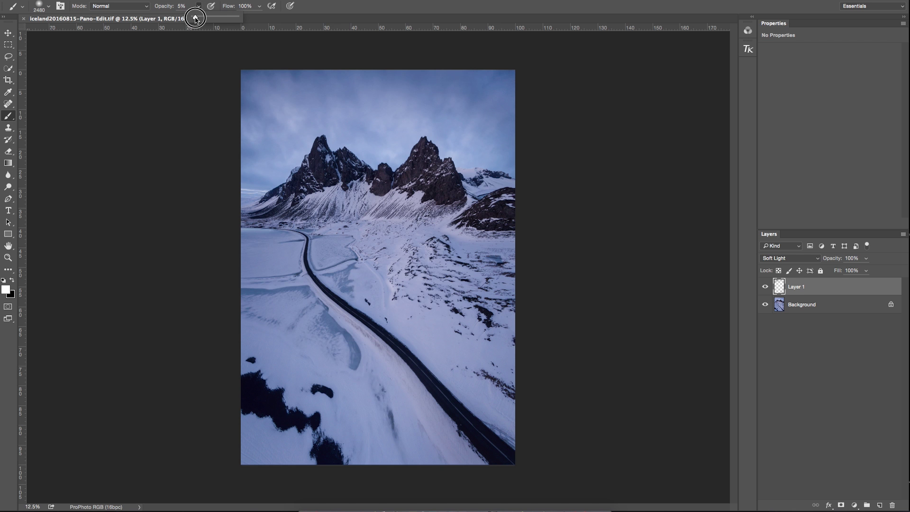
drag(196, 19, 194, 19)
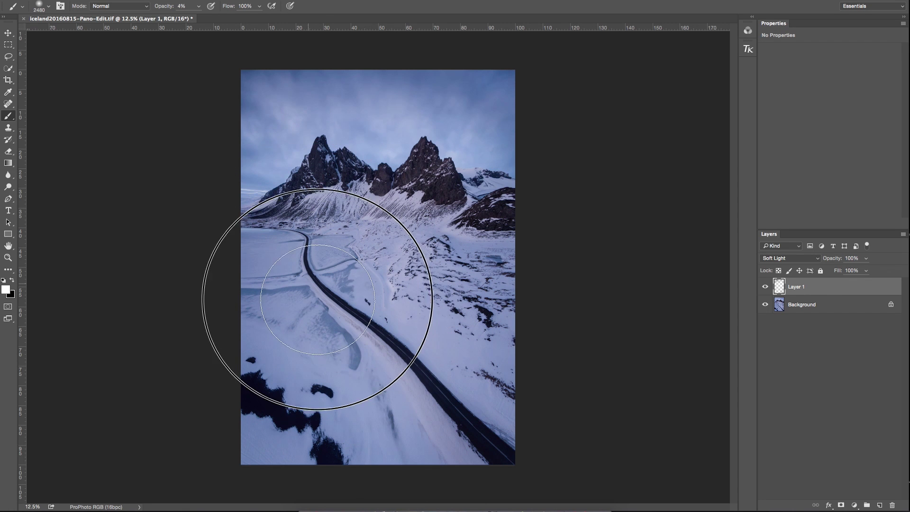
click(766, 287)
click(766, 287)
click(766, 286)
click(766, 286)
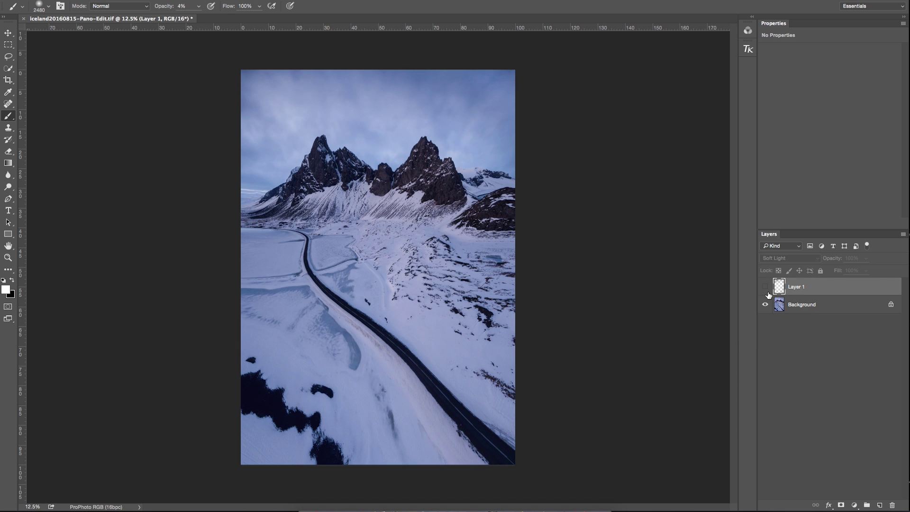
click(766, 286)
click(765, 286)
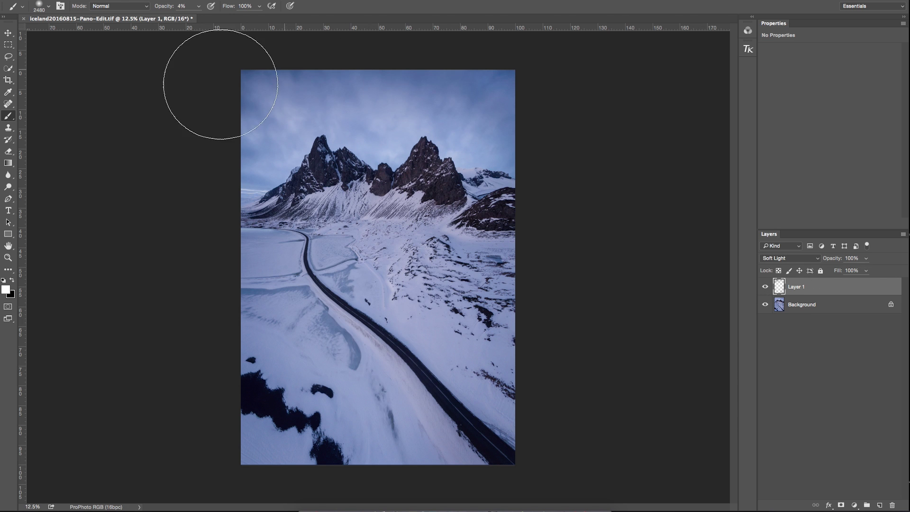
click(765, 287)
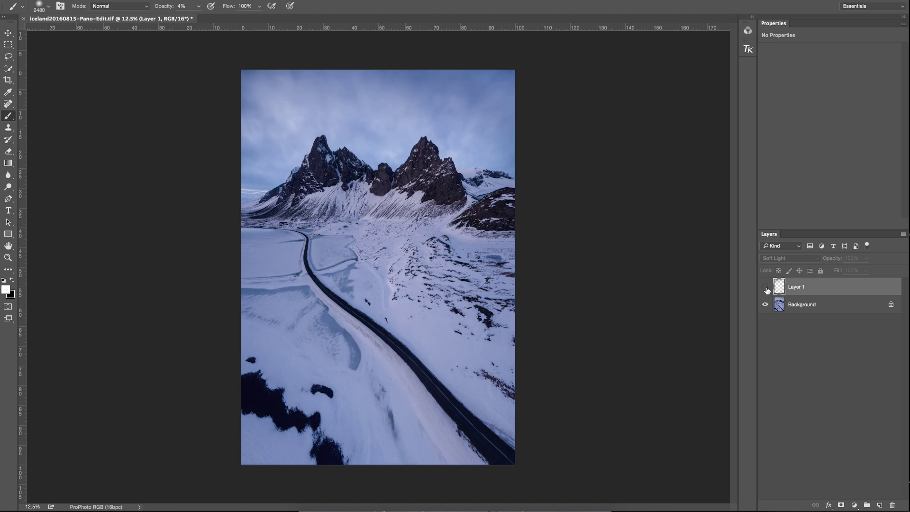
click(765, 287)
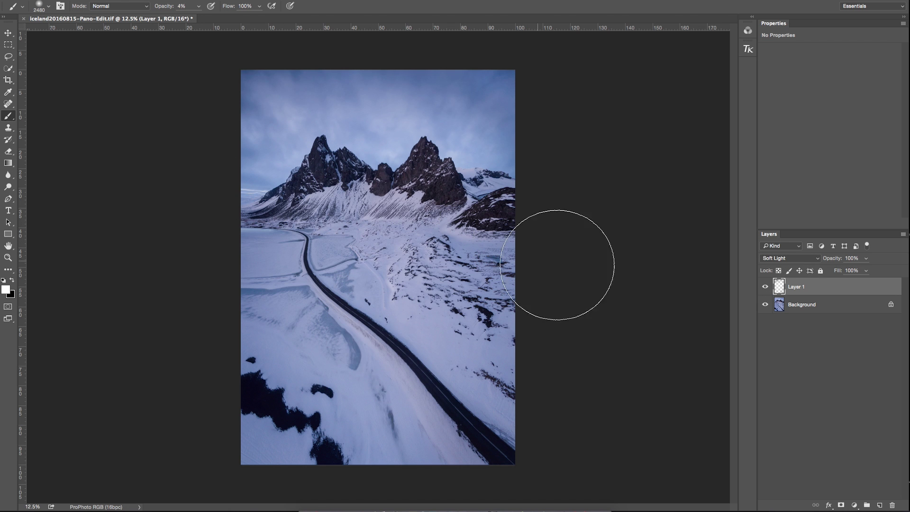
Shrink the soft brush from 2480 px to 143 px, trying 60 and 114 px along the way
click(47, 6)
drag(81, 32, 69, 35)
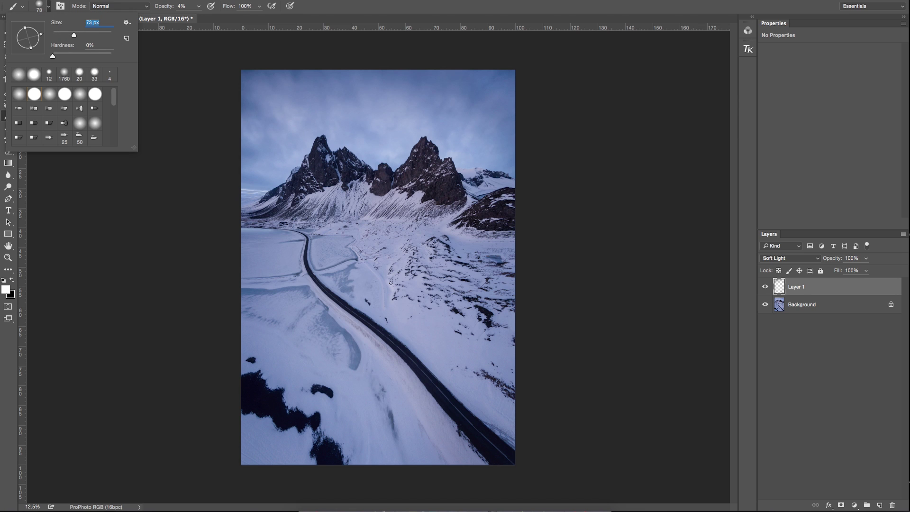
click(361, 8)
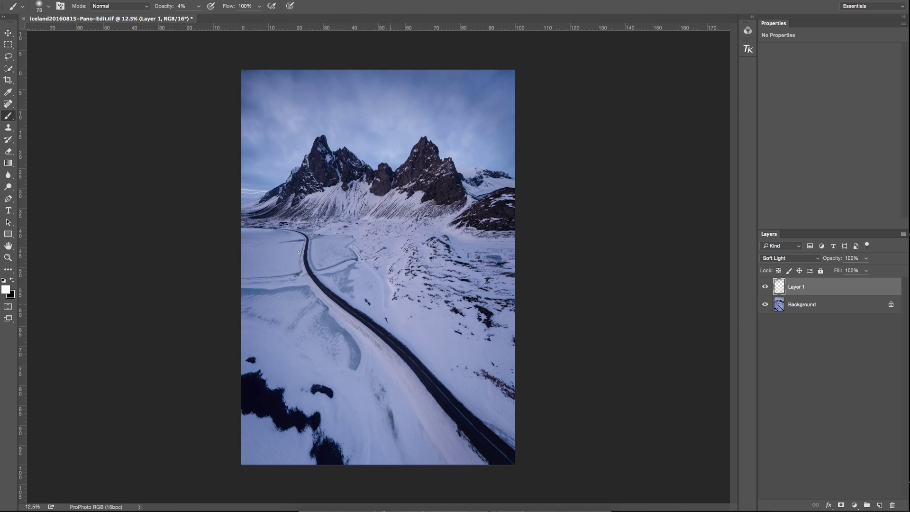
click(48, 6)
drag(81, 35, 83, 35)
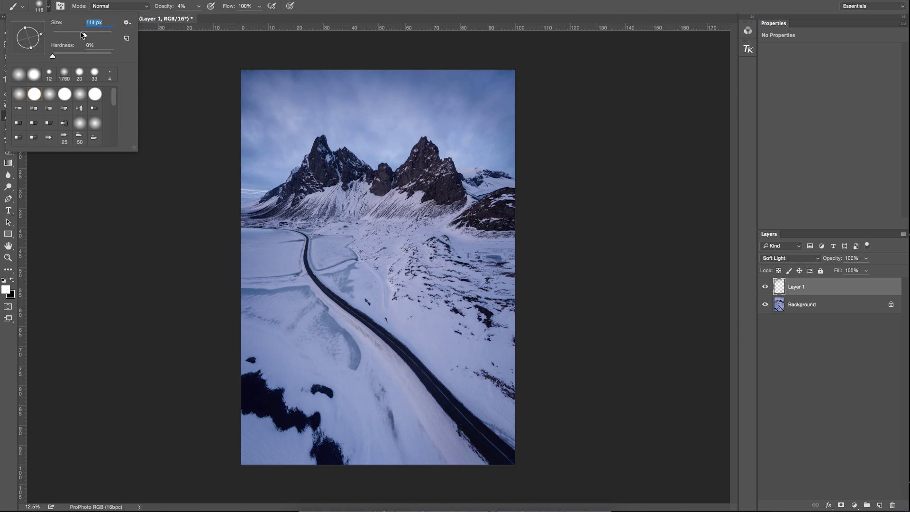
key(Return)
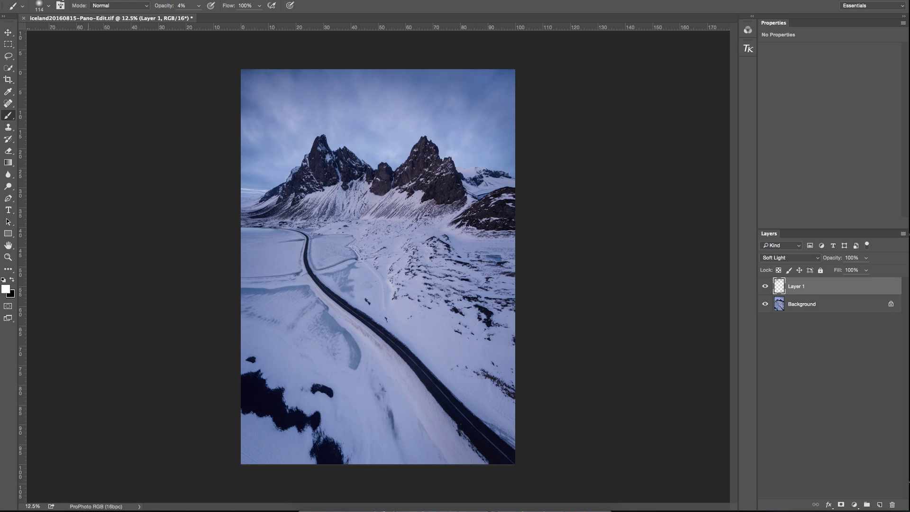
click(47, 11)
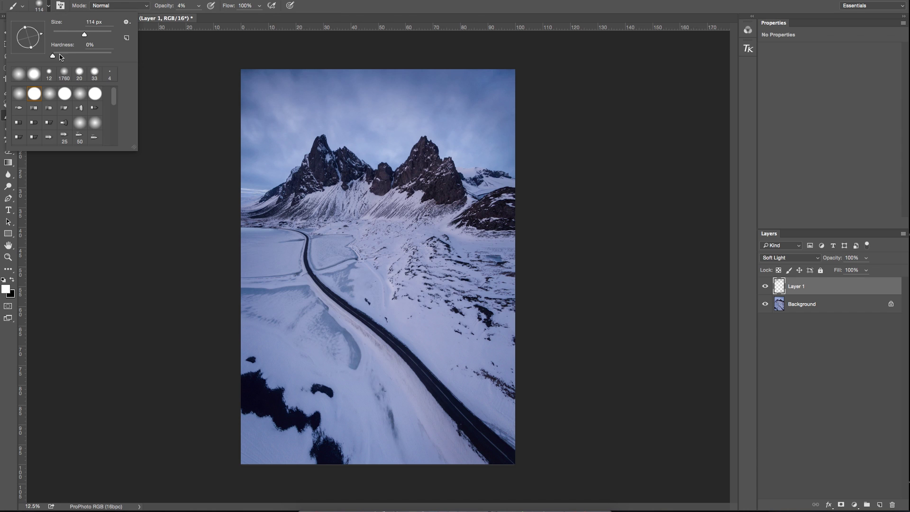
drag(88, 35, 89, 35)
key(Return)
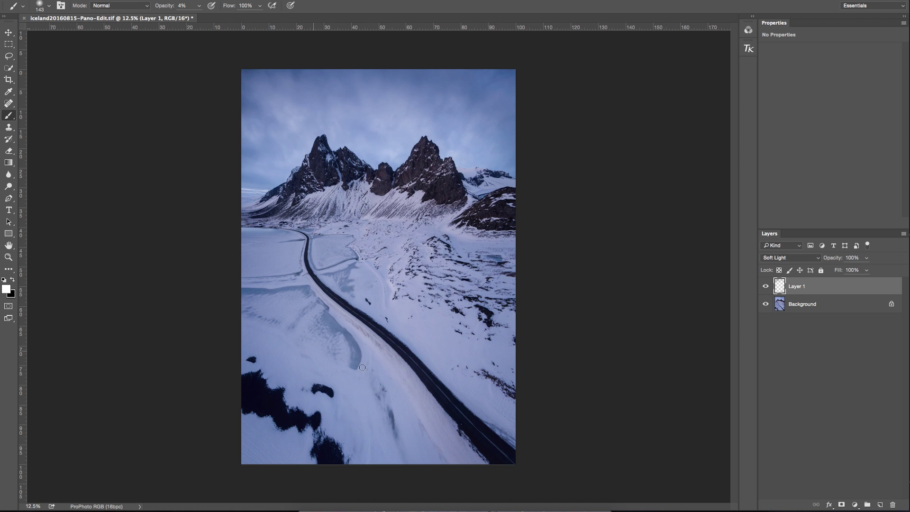
Add Layer 2 above Layer 1 and set it to Soft Light
click(878, 504)
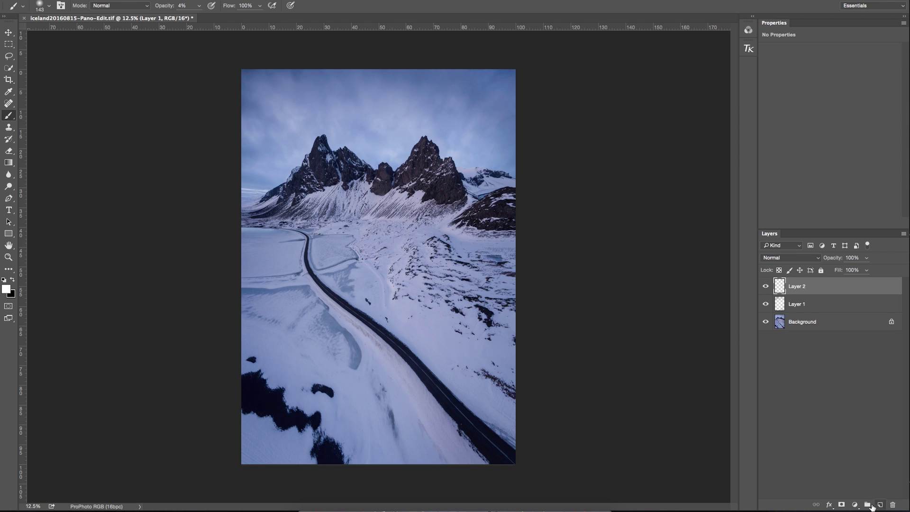
click(774, 256)
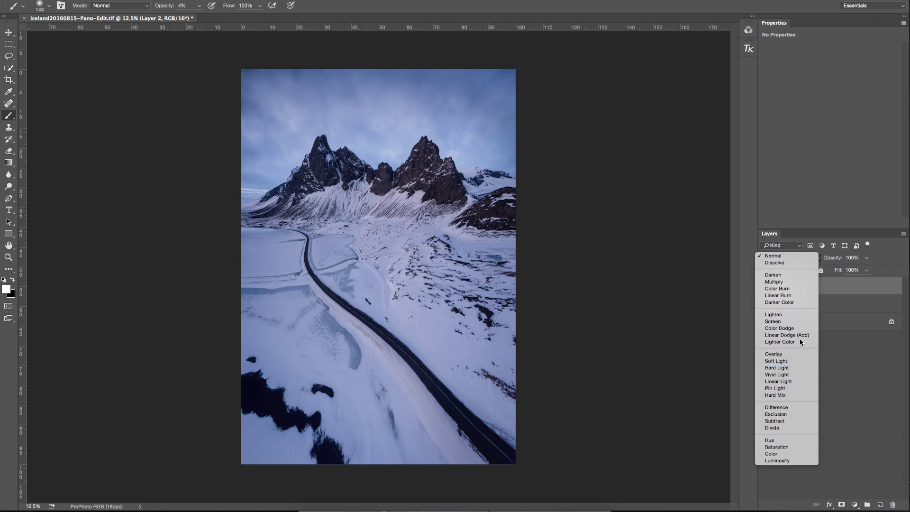
click(786, 361)
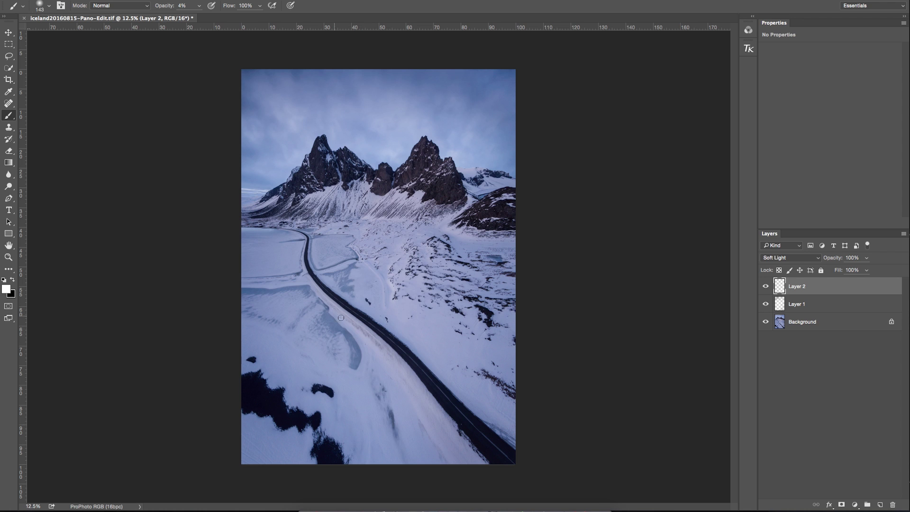
Paint faint white light along the road, its upper bend and the snow beside it
drag(317, 295, 342, 314)
drag(298, 248, 298, 246)
mouse_move(305, 256)
mouse_down()
mouse_move(293, 228)
mouse_move(319, 260)
mouse_move(312, 242)
mouse_move(323, 272)
mouse_up()
mouse_move(390, 329)
mouse_down()
mouse_move(356, 303)
mouse_move(368, 314)
mouse_up()
mouse_move(368, 313)
mouse_down()
mouse_move(433, 356)
mouse_move(371, 314)
mouse_up()
mouse_move(375, 316)
mouse_down()
mouse_move(310, 250)
mouse_move(316, 262)
mouse_move(301, 226)
mouse_up()
drag(343, 261, 334, 285)
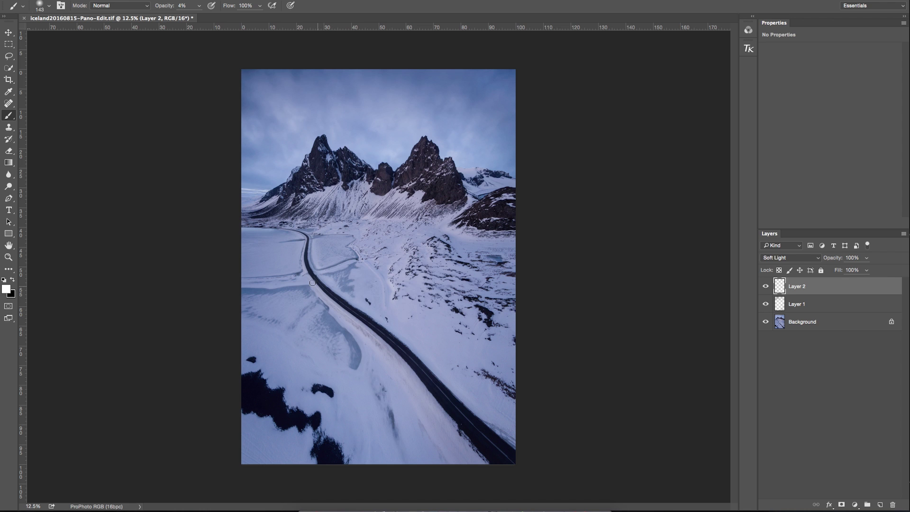
drag(379, 353, 368, 330)
Compare Layer 2 on and off, then start lightening the mountain's base
click(766, 286)
click(765, 286)
click(765, 287)
click(765, 287)
click(765, 286)
click(765, 286)
drag(308, 210, 307, 212)
Shrink the brush to 78 px to lighten the slope, and compare Layer 2 on and off
click(46, 8)
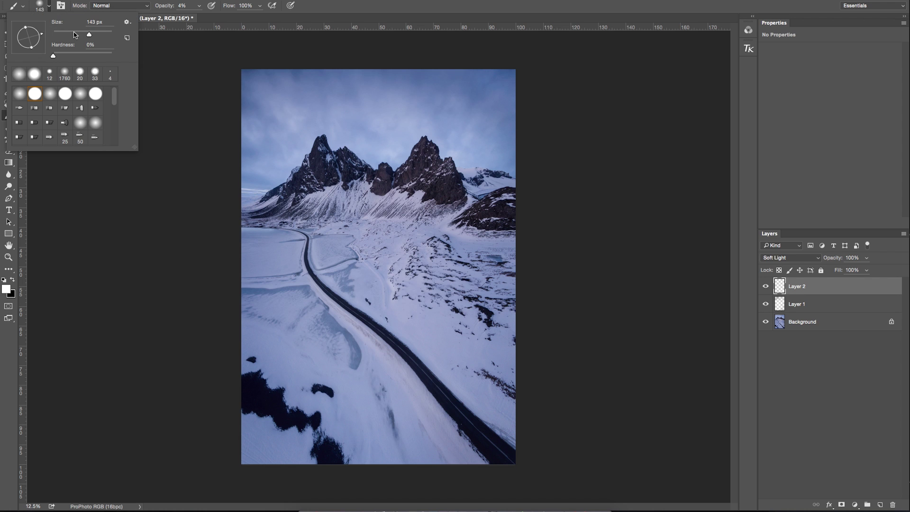
click(76, 33)
click(329, 194)
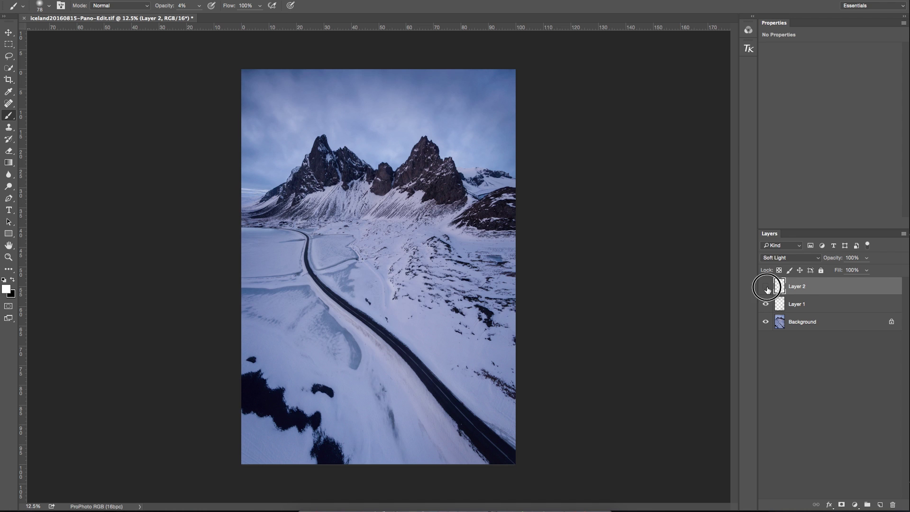
click(766, 285)
click(765, 285)
click(765, 285)
click(766, 285)
Resize the brush to 492 px, after trying 236 and 2120 px, then compare Layer 2
click(44, 13)
mouse_move(80, 34)
mouse_down()
mouse_move(95, 44)
mouse_move(110, 36)
mouse_up()
click(256, 184)
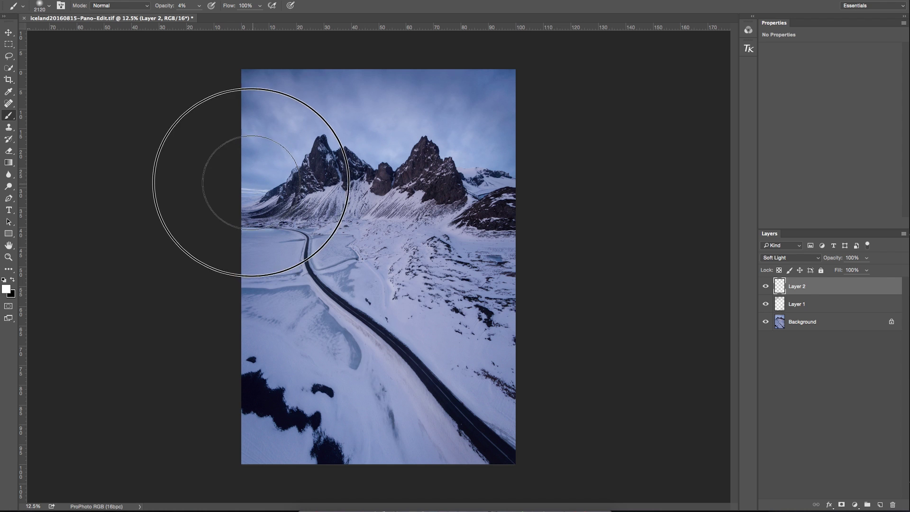
click(49, 6)
drag(112, 35, 107, 37)
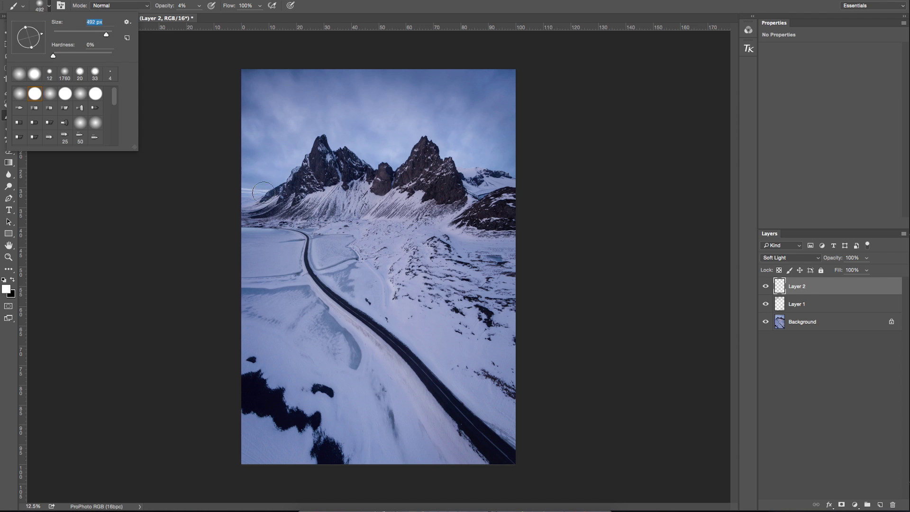
click(254, 189)
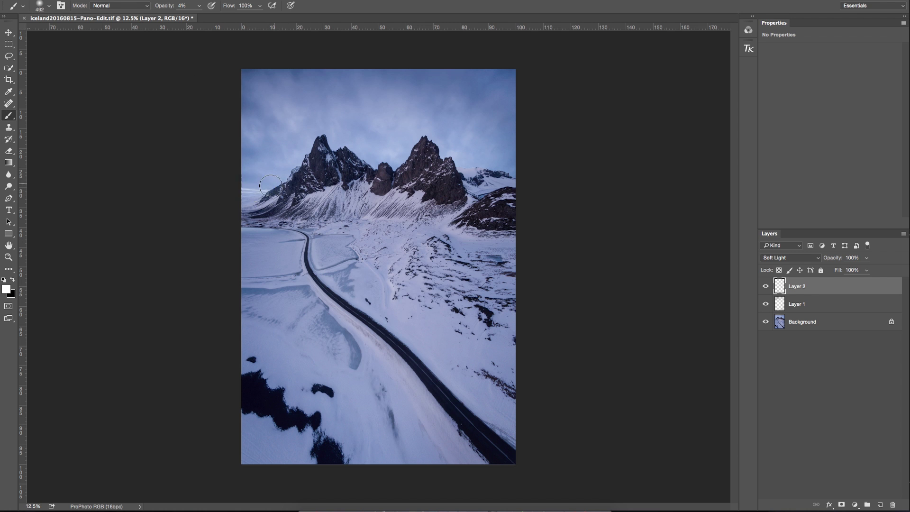
click(765, 286)
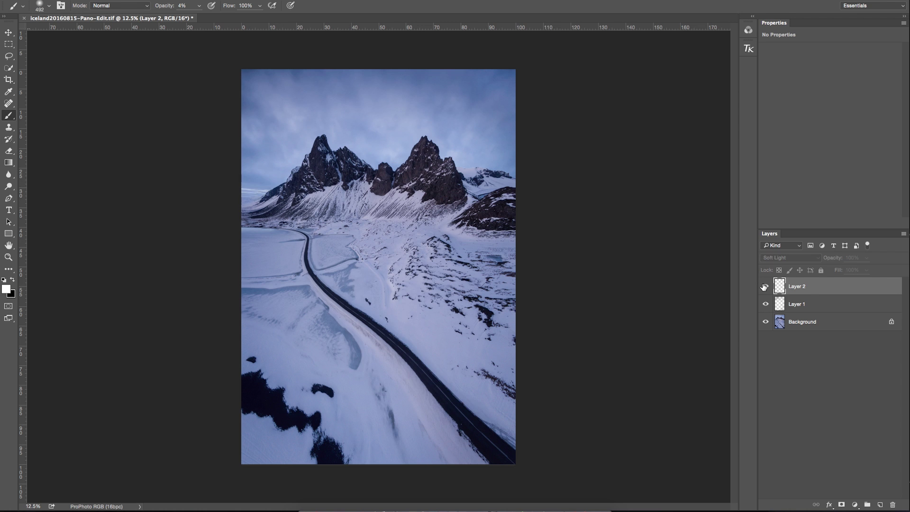
click(765, 286)
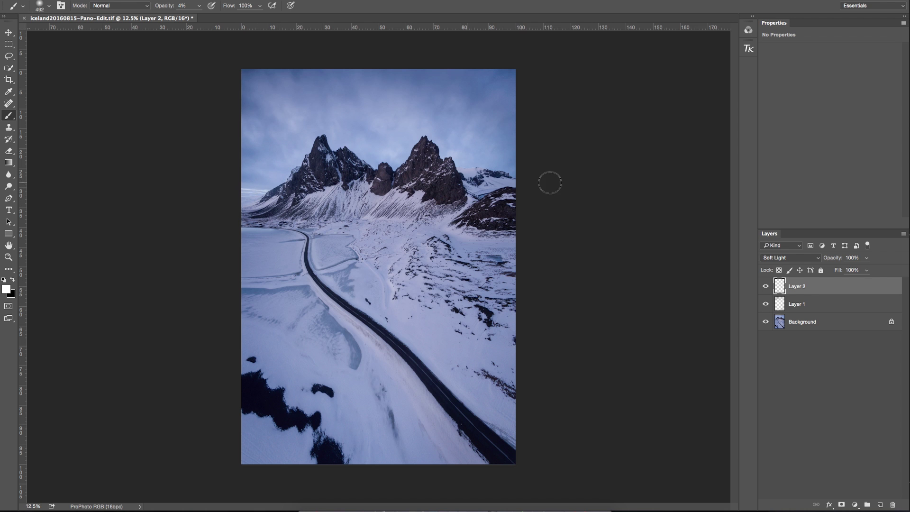
Dab faint white light on the right-hand and central peaks, then check Layer 2 on and off
click(483, 178)
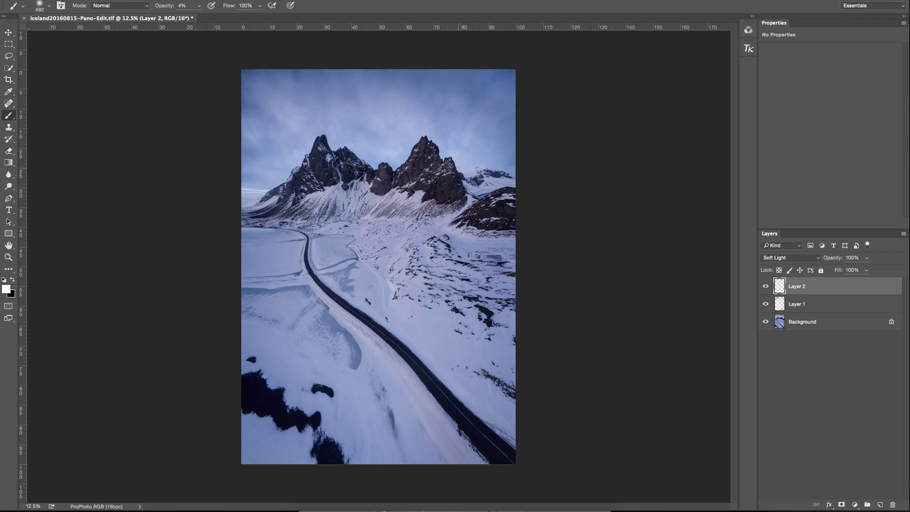
click(390, 155)
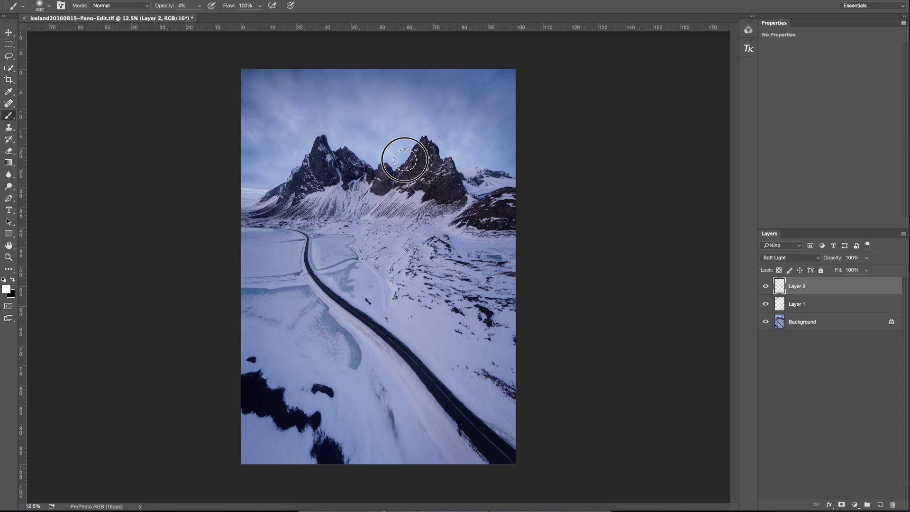
click(375, 159)
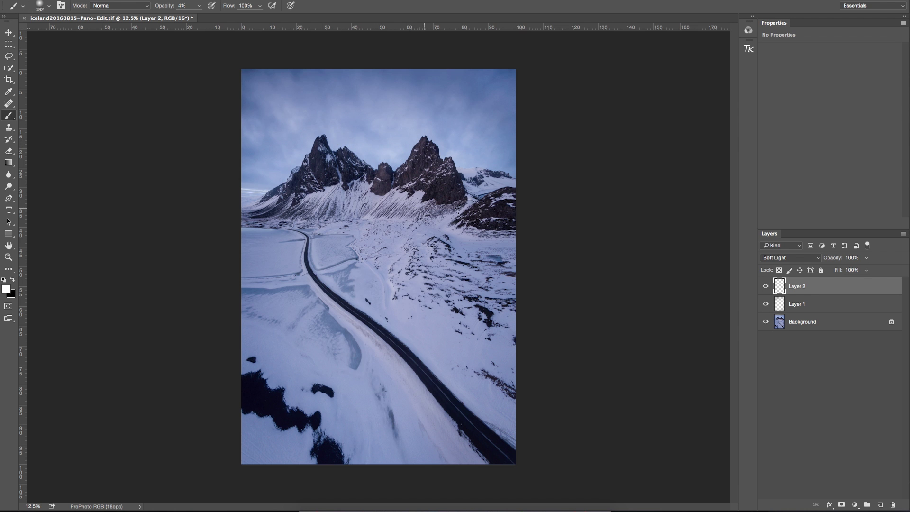
click(766, 287)
click(766, 287)
After a final visibility check, select Layer 1 and Layer 2 together and drag them to the trash
double_click(766, 288)
click(765, 286)
click(765, 287)
shift+click(812, 307)
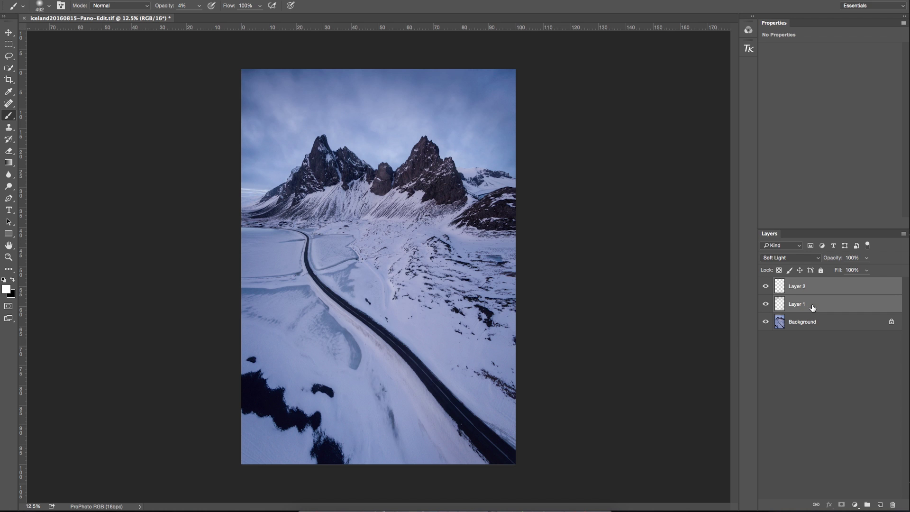
drag(820, 305, 893, 505)
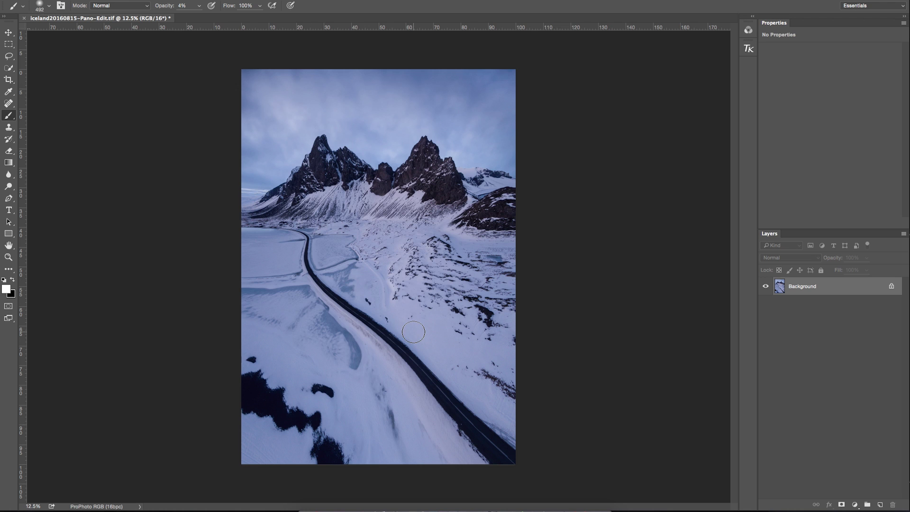
Add a Curves adjustment layer and lower its midtone point from output 105 to about 101
click(855, 505)
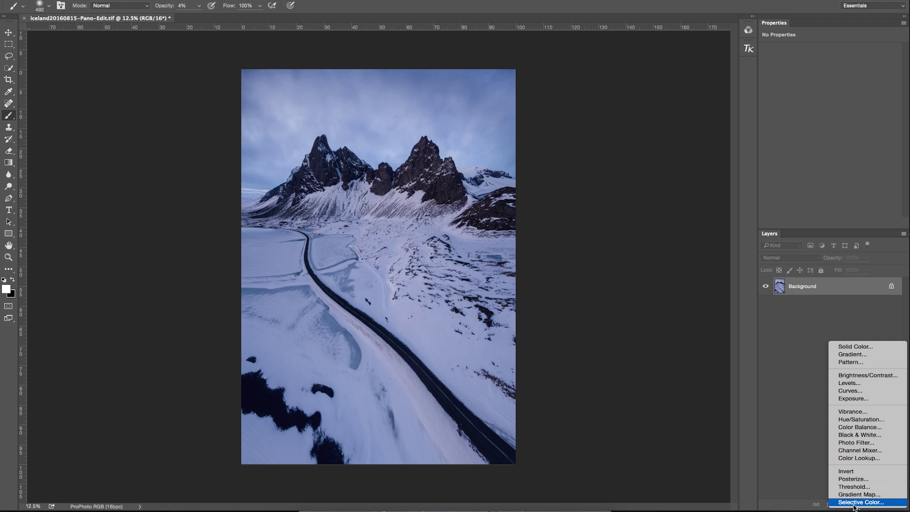
click(852, 389)
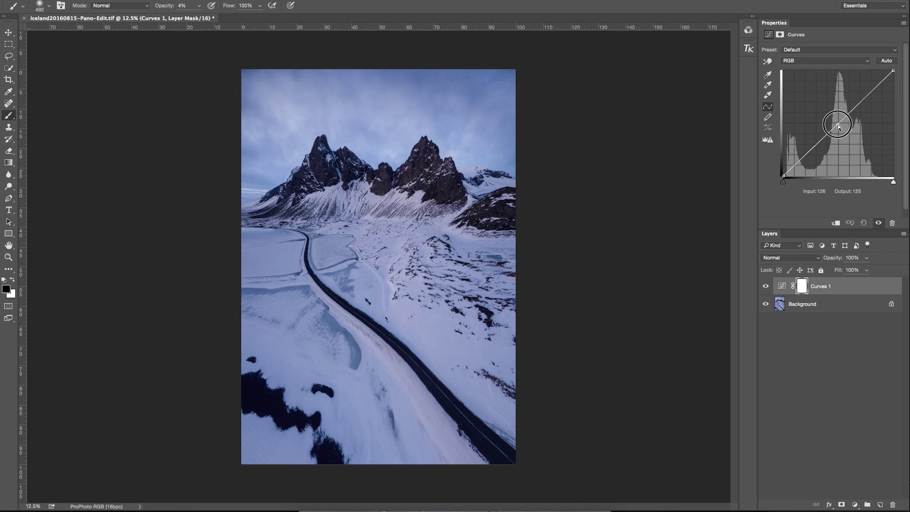
drag(838, 125, 838, 132)
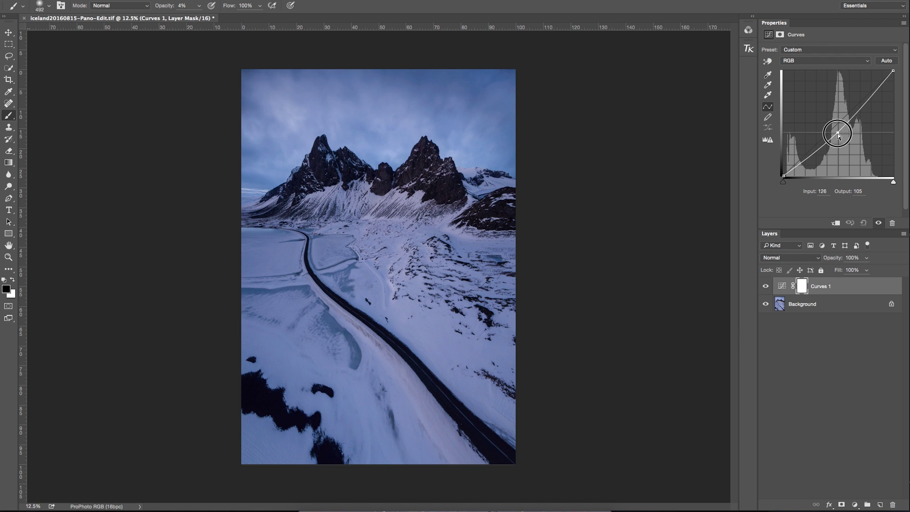
drag(838, 133, 838, 132)
Invert the Curves 1 mask to black and enlarge the brush to 2120 px
click(802, 288)
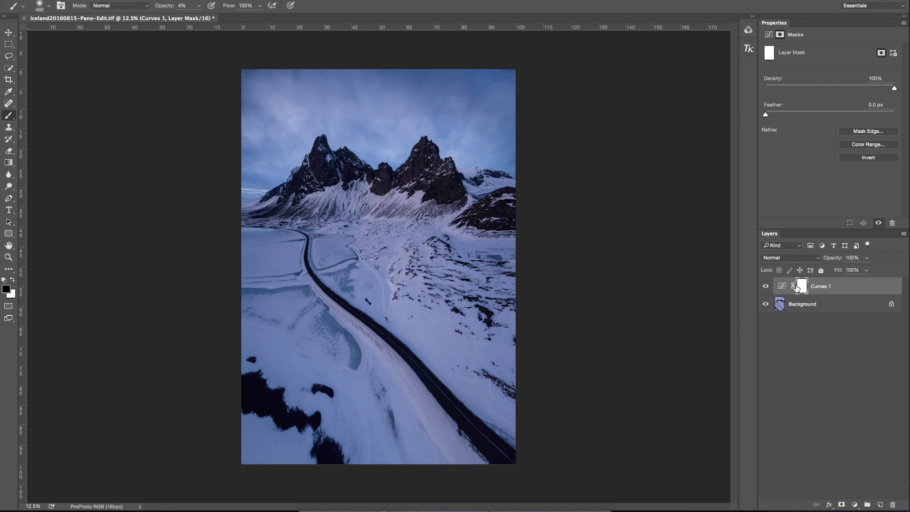
key(ctrl+i)
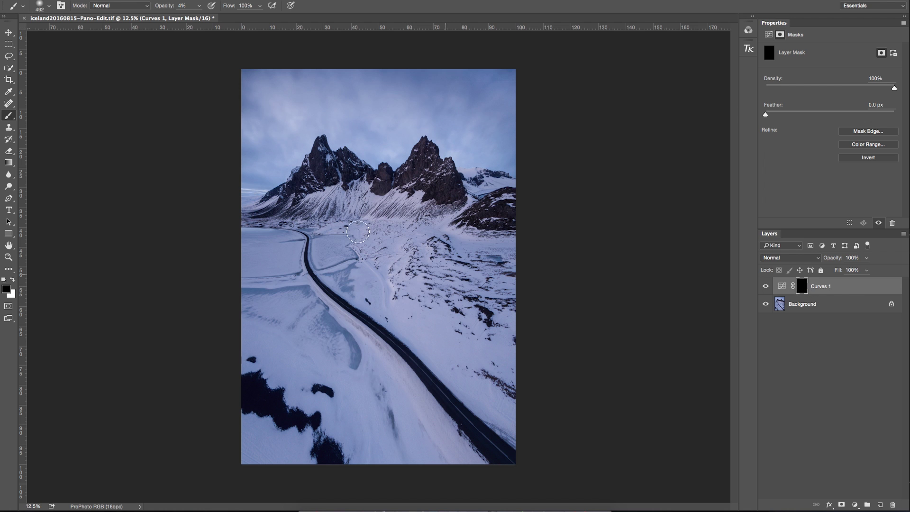
click(43, 10)
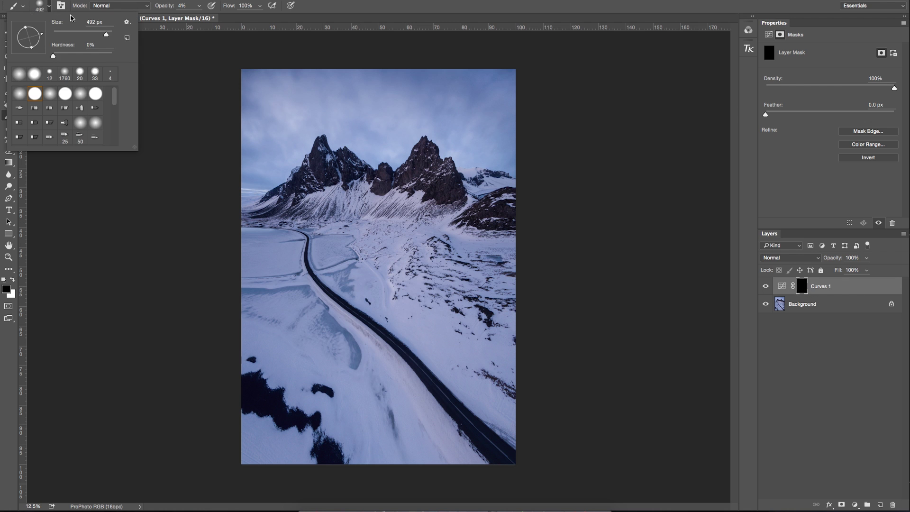
drag(108, 34, 118, 34)
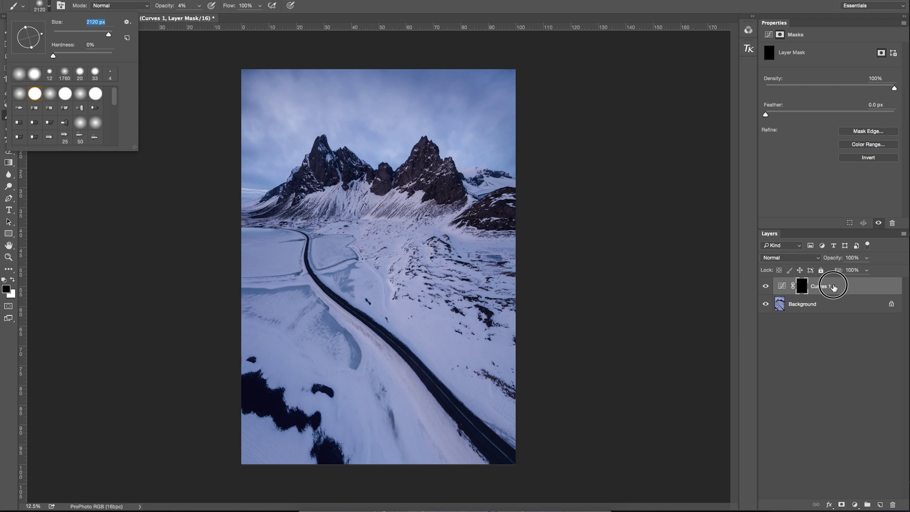
click(832, 287)
Retarget the Curves 1 mask, set white as the painting colour, and raise brush opacity to 24%
click(782, 287)
key(x)
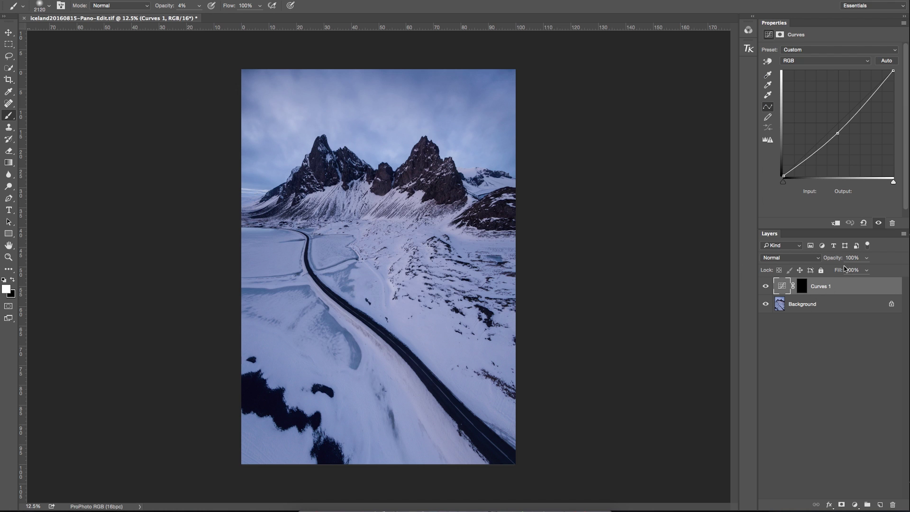
click(804, 290)
key(x)
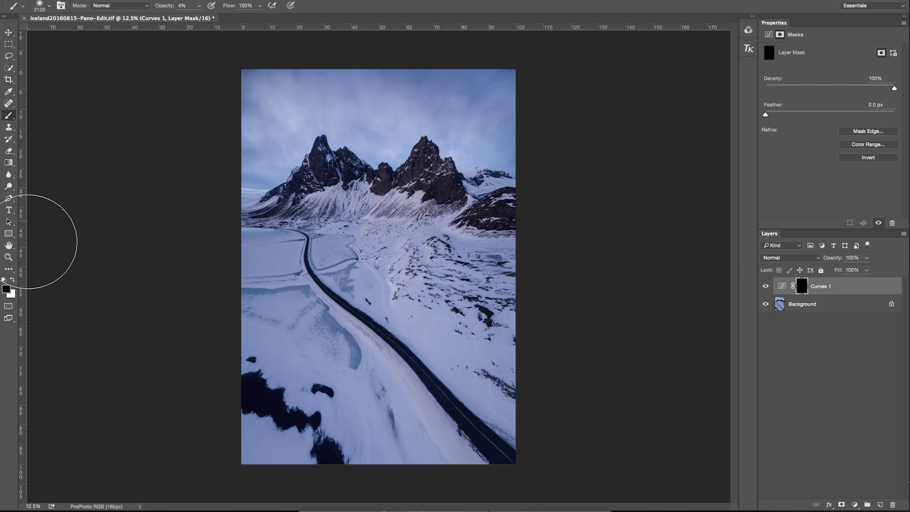
key(x)
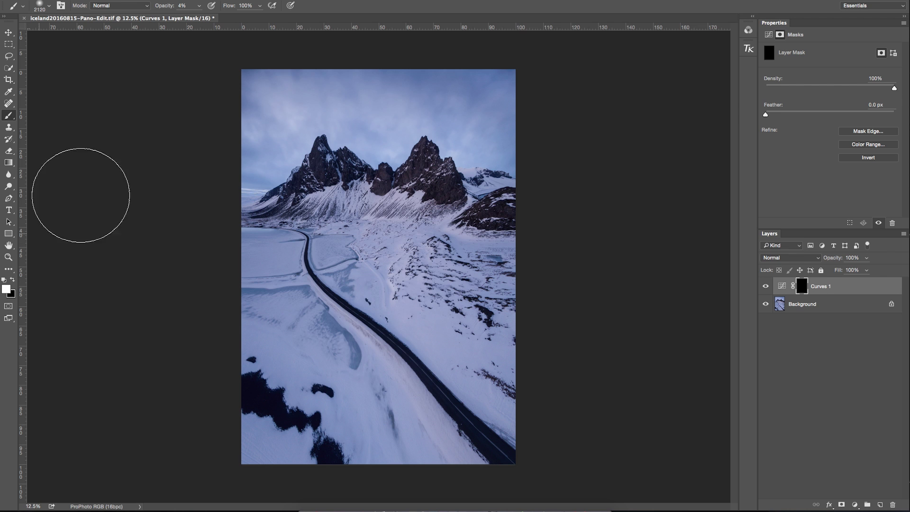
click(199, 6)
drag(201, 16, 207, 18)
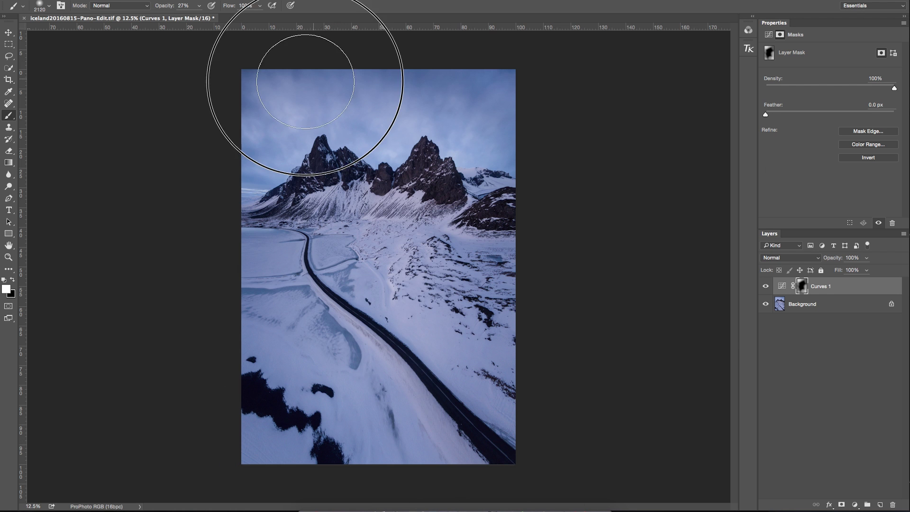
Move the Curves 1 point to input 144/output 164, then delete the Curves 1 layer
click(811, 299)
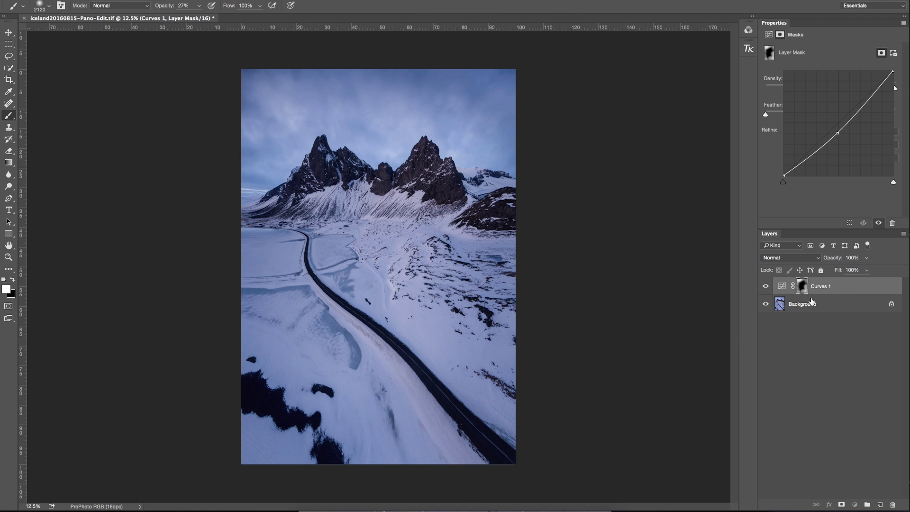
click(783, 286)
drag(838, 136, 845, 108)
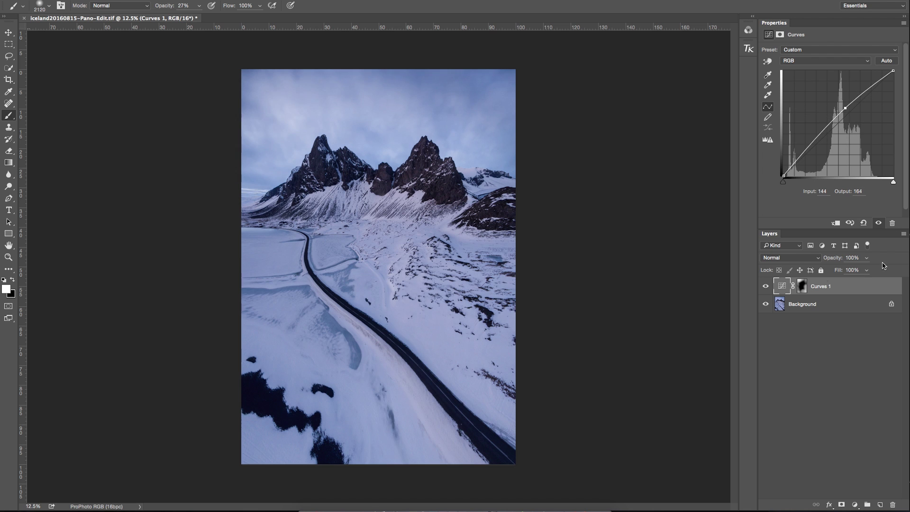
drag(835, 294, 892, 506)
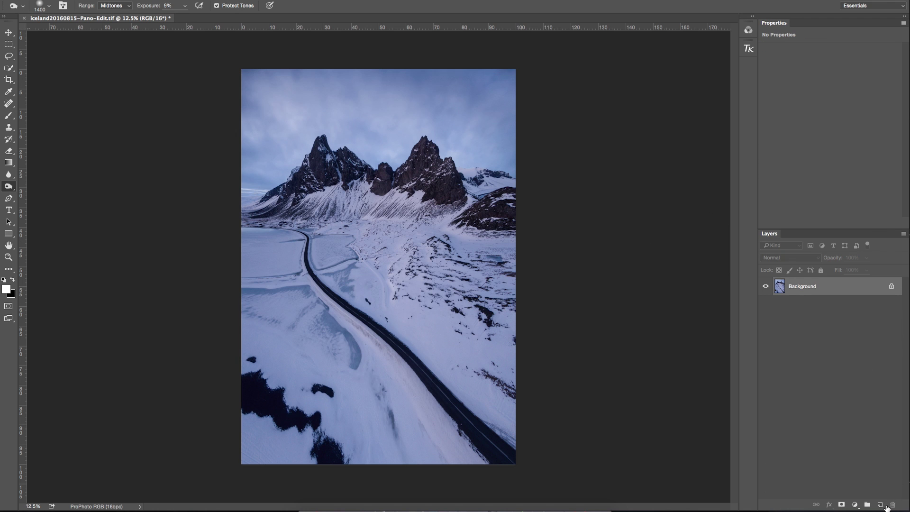
Add a new empty layer above the Background and set its blend mode to Soft Light
click(881, 504)
click(764, 259)
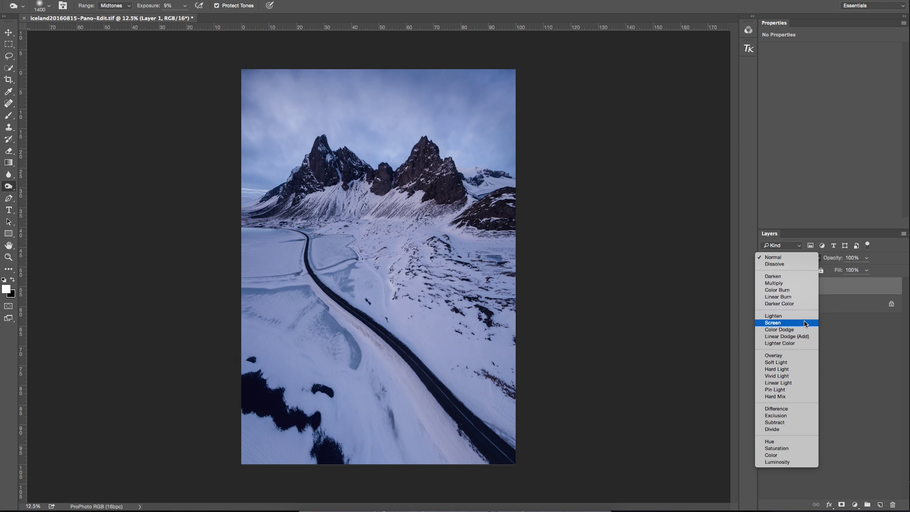
click(792, 365)
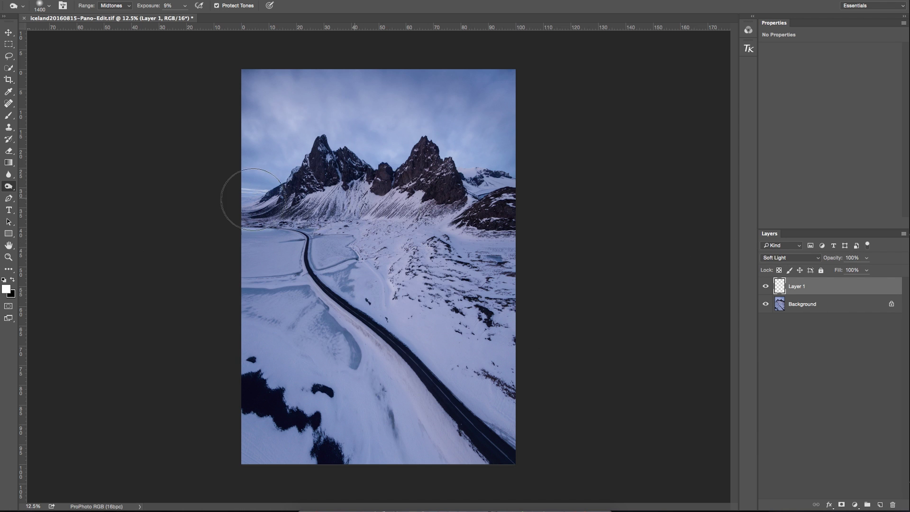
Set the foreground colour to a pale warm cream (#f6e4c7) and pick the Brush tool
click(6, 288)
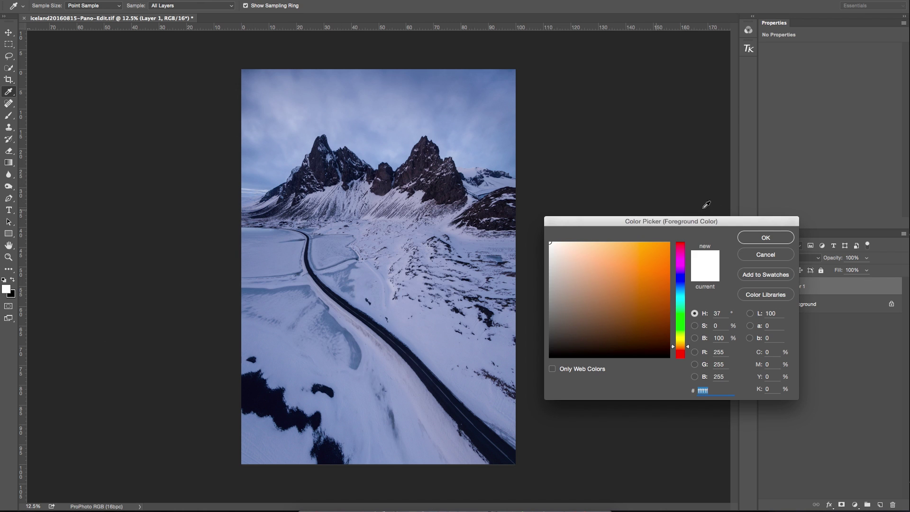
drag(569, 250, 573, 246)
click(742, 238)
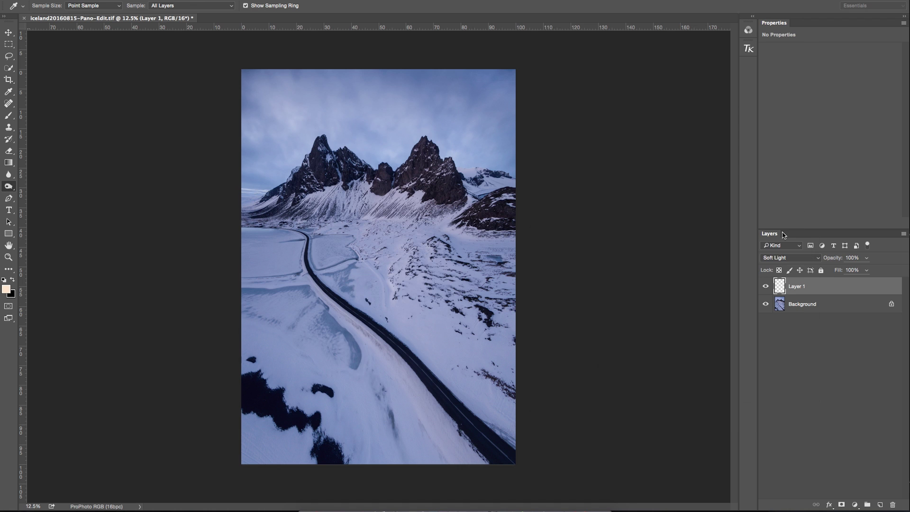
click(9, 115)
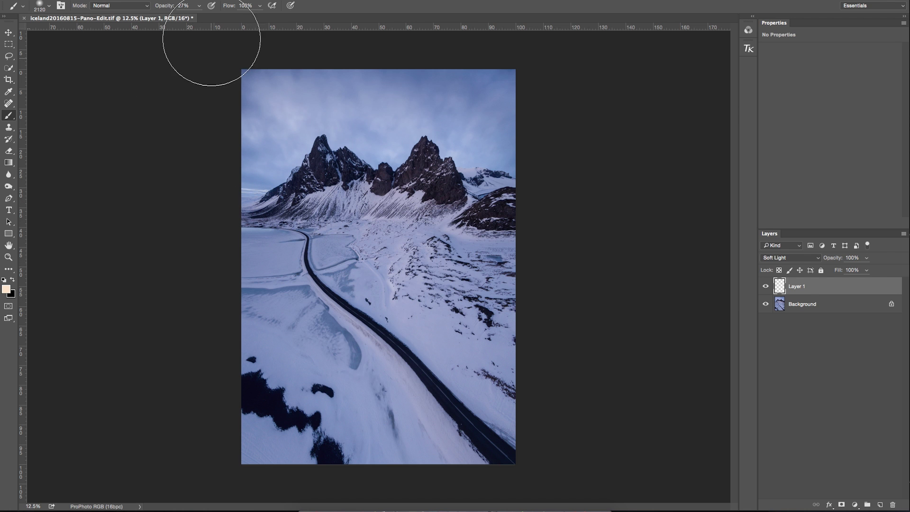
Lower the brush opacity to about 8% and shrink the brush to 380 px
click(199, 6)
drag(196, 16, 189, 17)
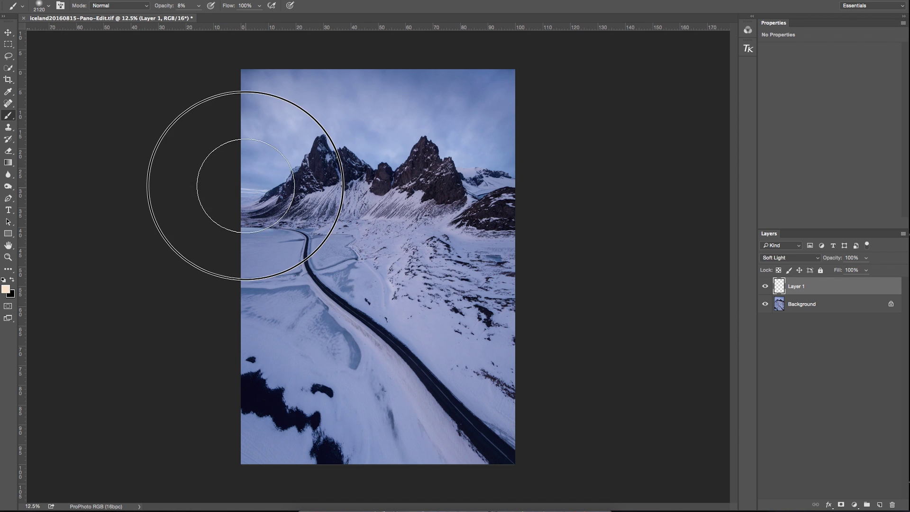
click(46, 8)
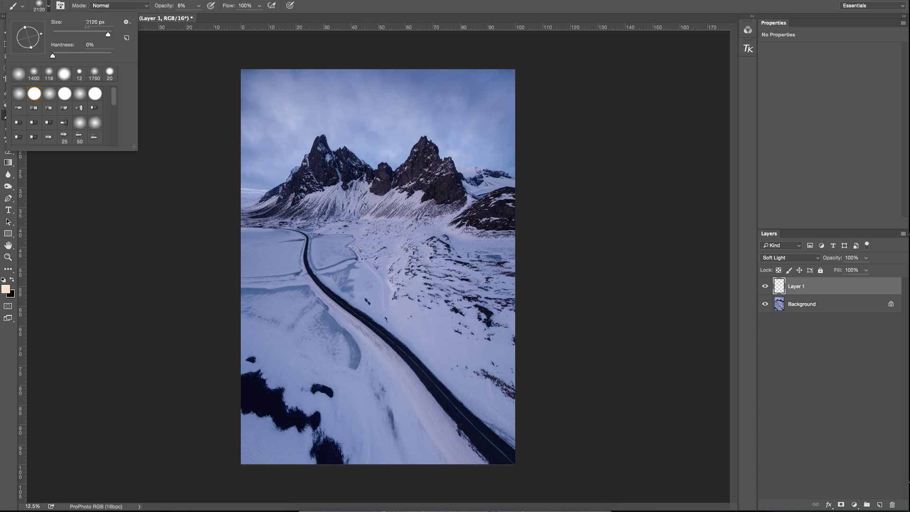
drag(108, 34, 103, 35)
click(242, 192)
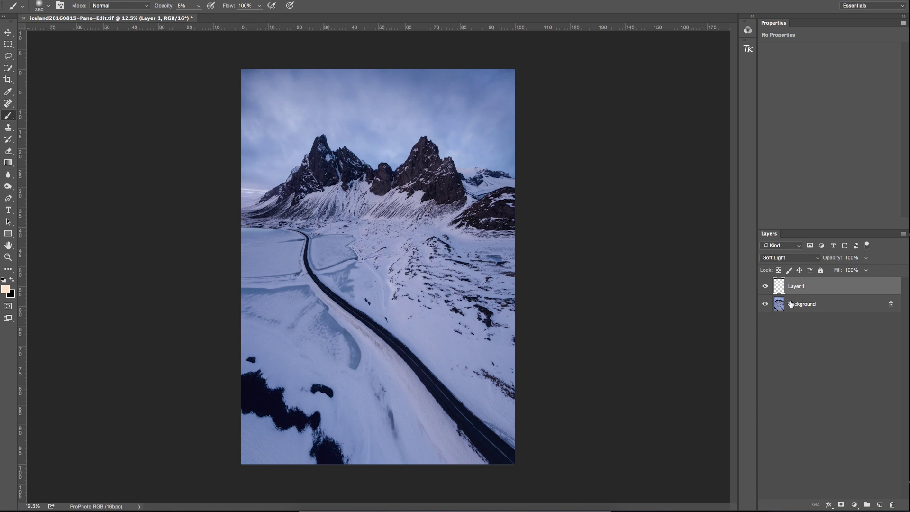
Toggle Layer 1 off and on to compare, then reduce the brush to 76 px
click(765, 287)
click(765, 287)
click(48, 5)
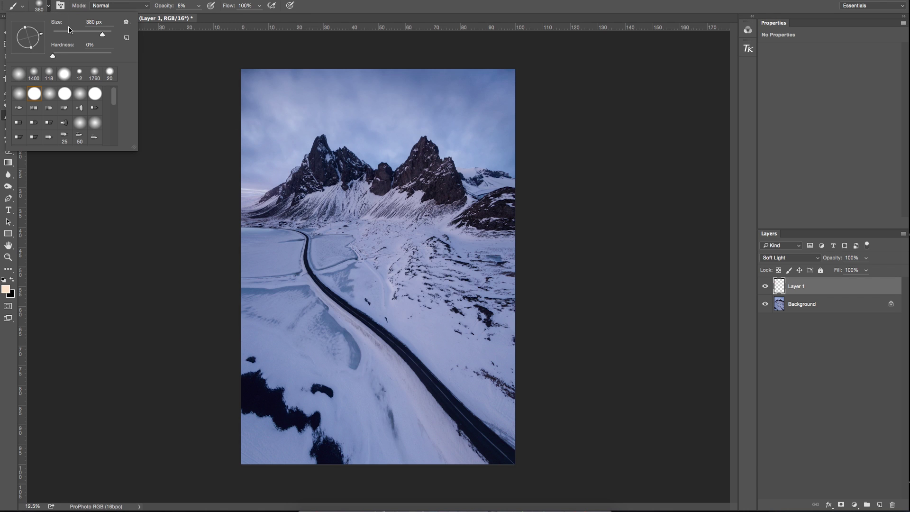
click(75, 31)
click(412, 175)
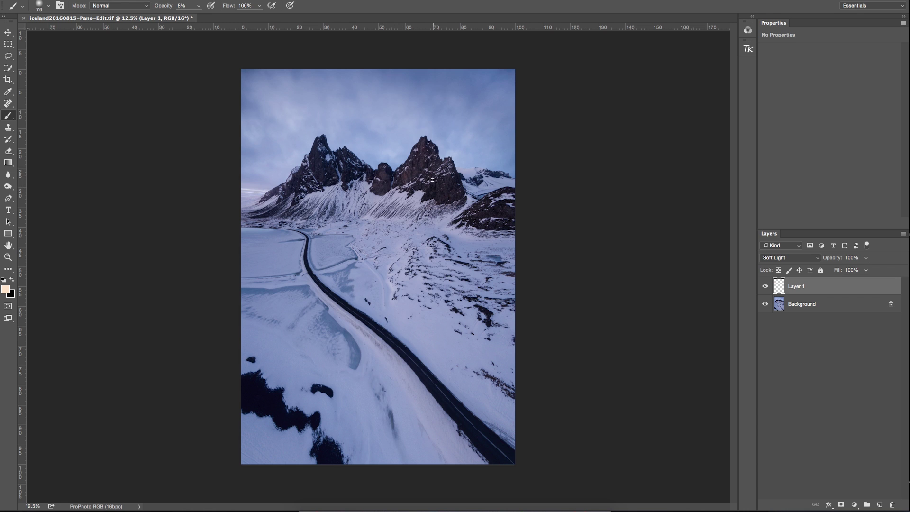
Compare the image with Layer 1 hidden and shown, then drag Layer 1 to the trash
click(765, 286)
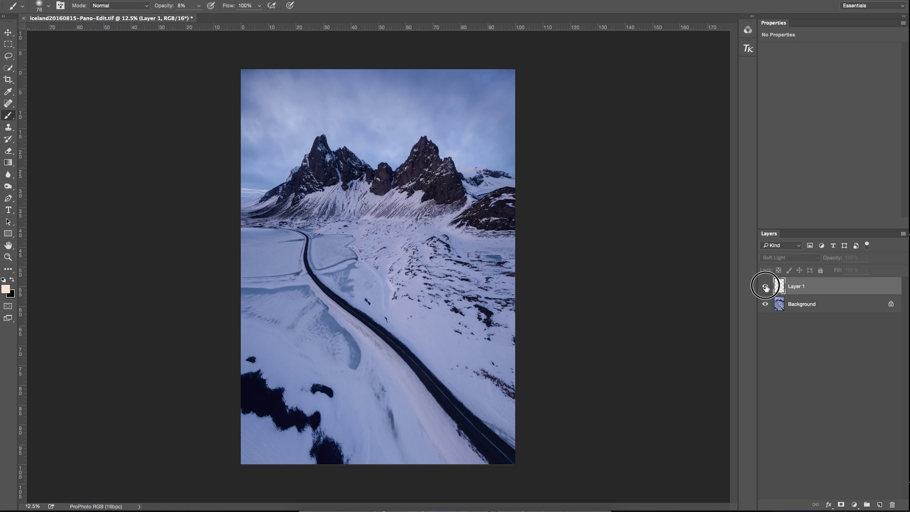
click(765, 286)
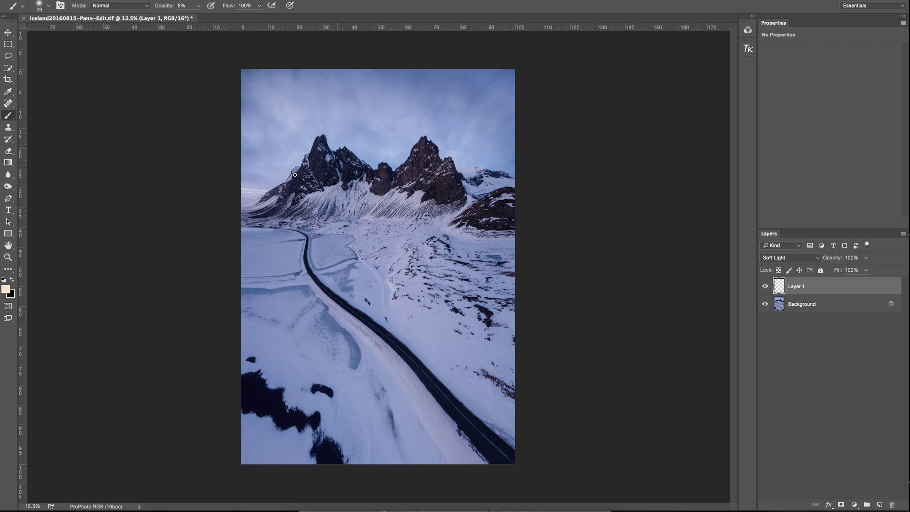
drag(801, 290, 893, 503)
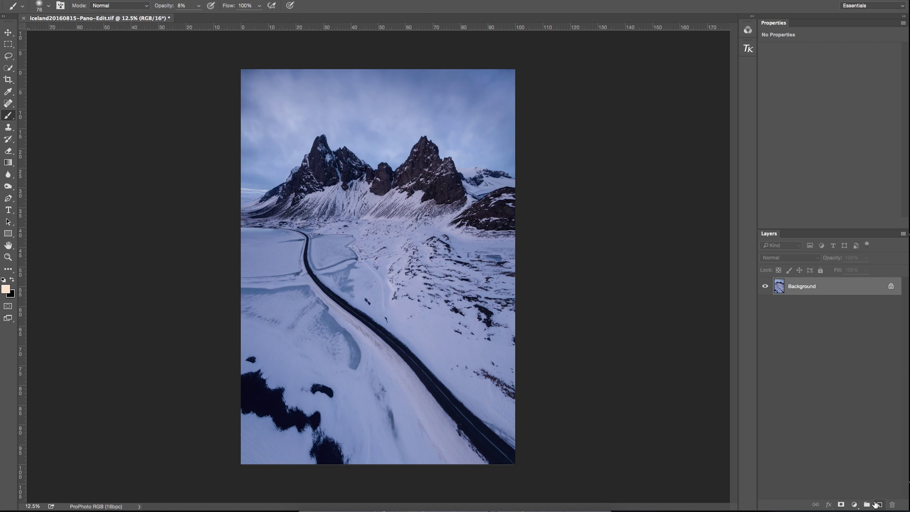